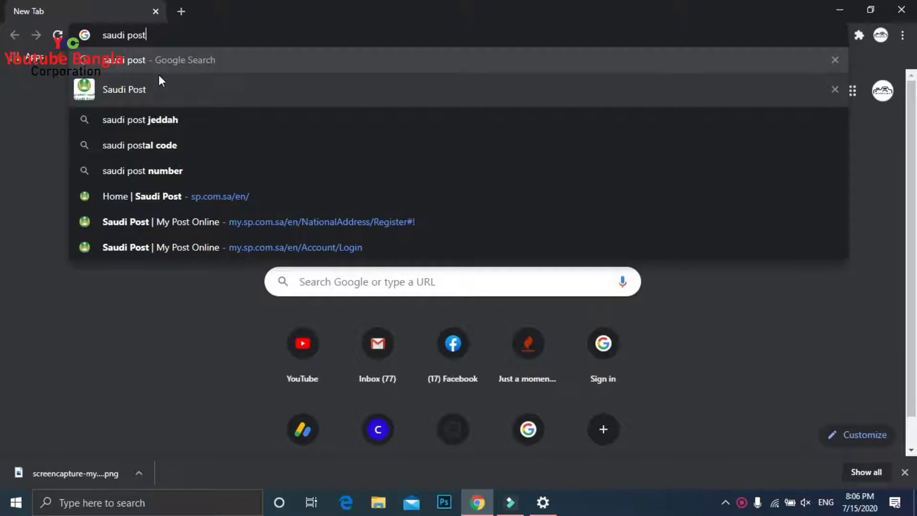
# Step: Search Google for 'saudi post' and open the 'Saudi Post: Home' result
pyautogui.press('Return')
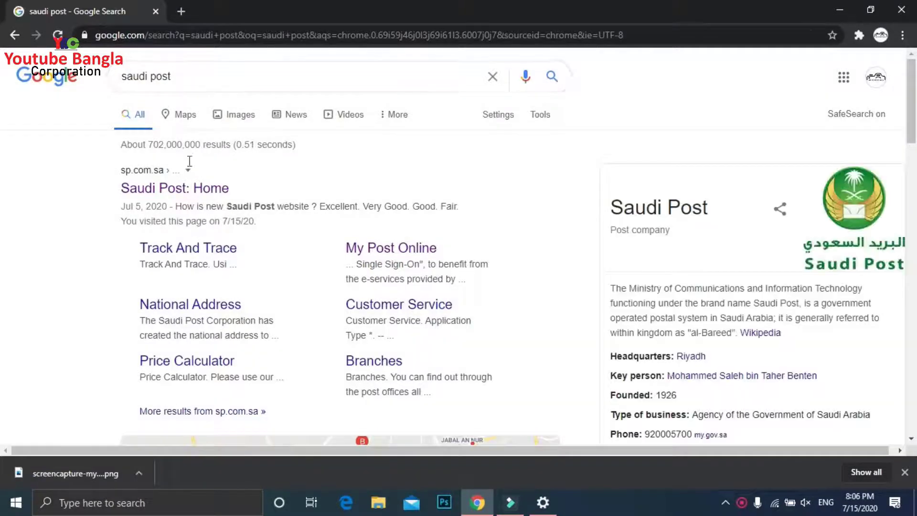
pyautogui.click(181, 189)
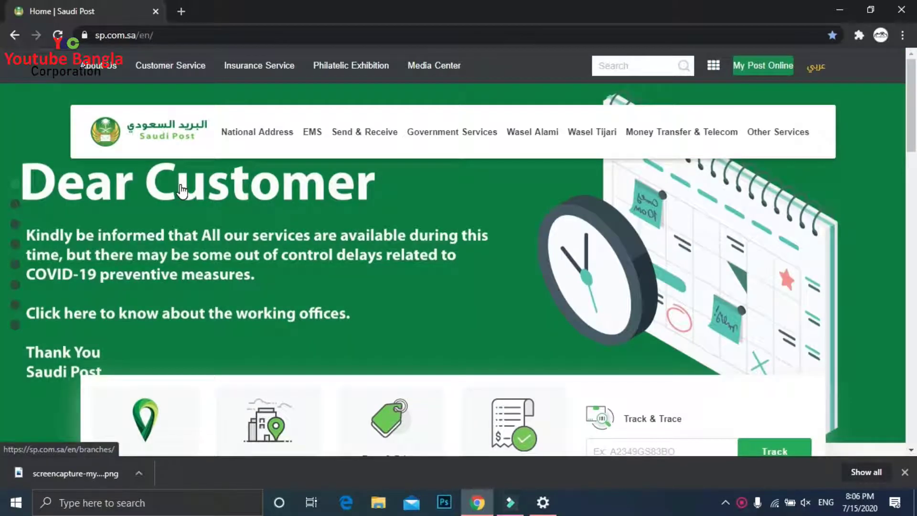
# Step: Open My Post Online and begin registering a new account for individuals
pyautogui.click(762, 74)
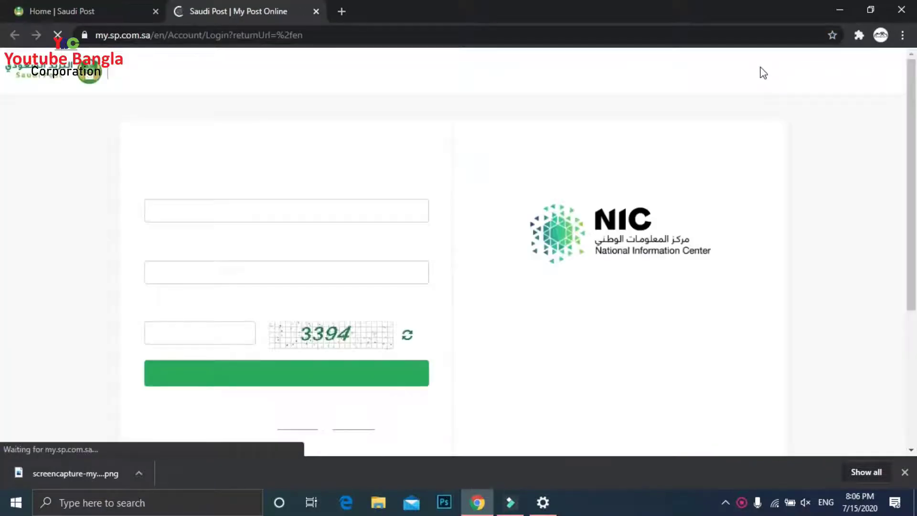
pyautogui.scroll(-3, 348, 262)
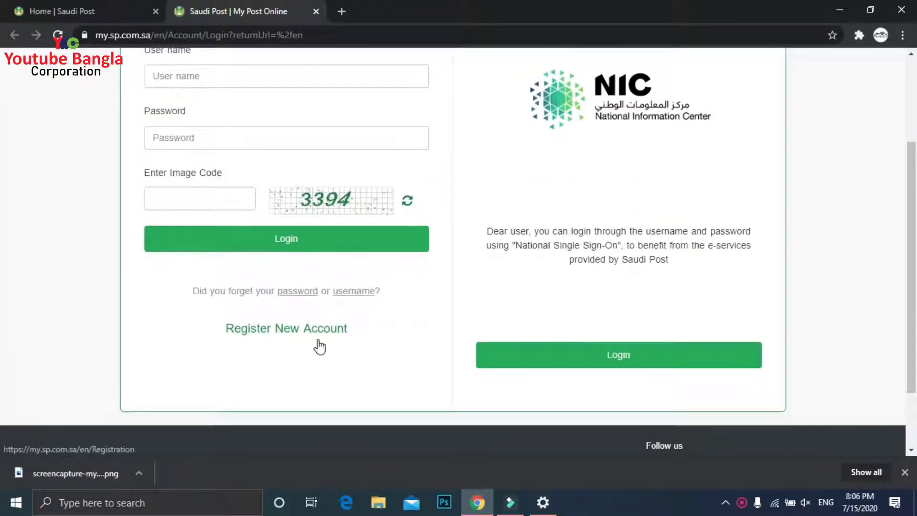
pyautogui.click(278, 330)
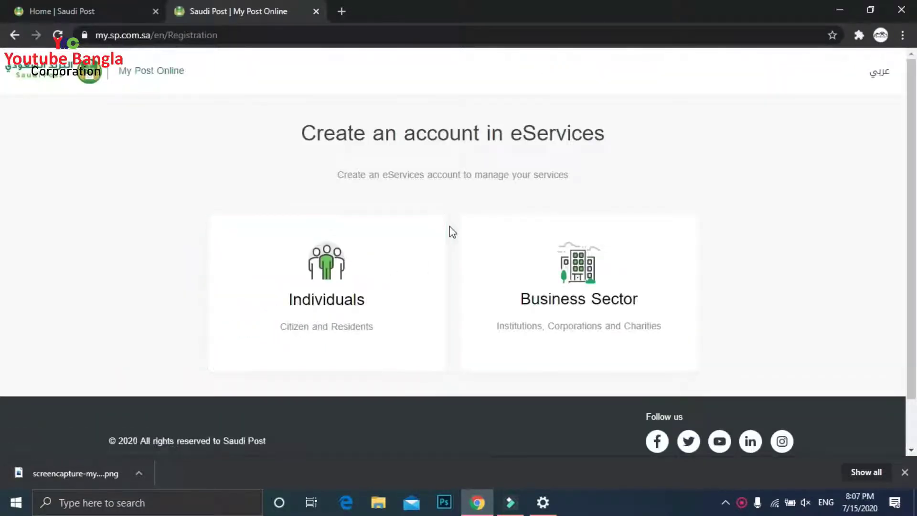
pyautogui.click(328, 298)
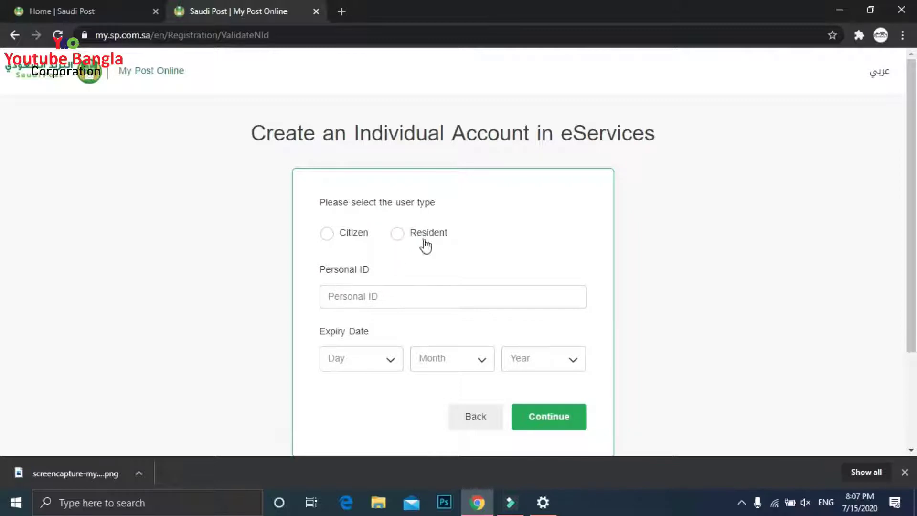
# Step: Validate a Resident's Personal ID with expiry date day 5, month 11, year 1442
pyautogui.click(398, 235)
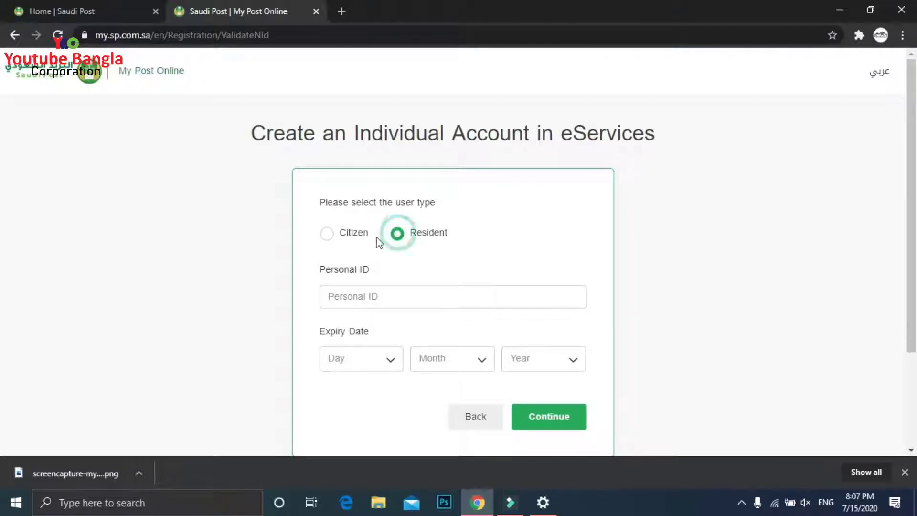
pyautogui.click(356, 297)
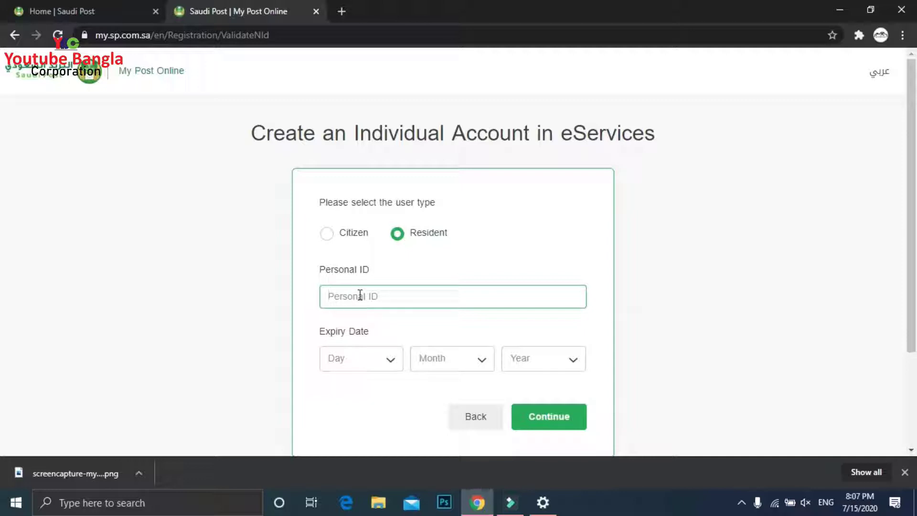
pyautogui.write('28')
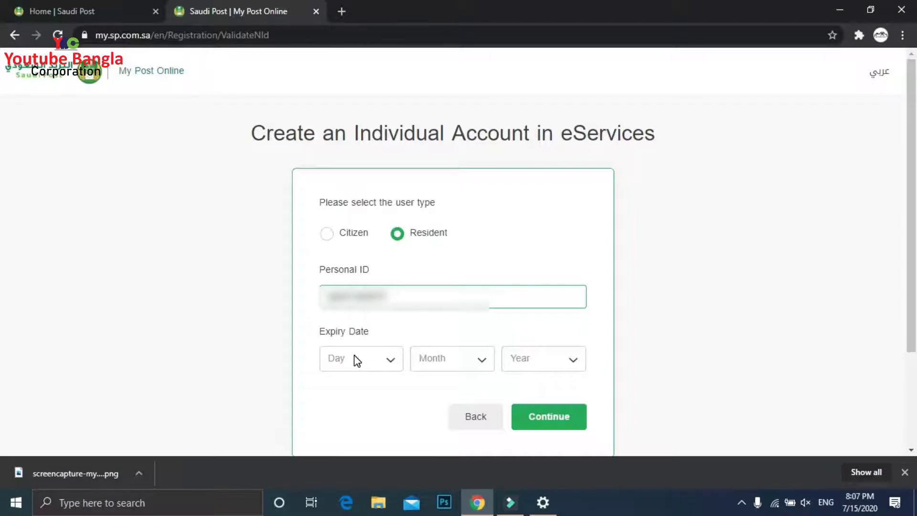
pyautogui.click(374, 360)
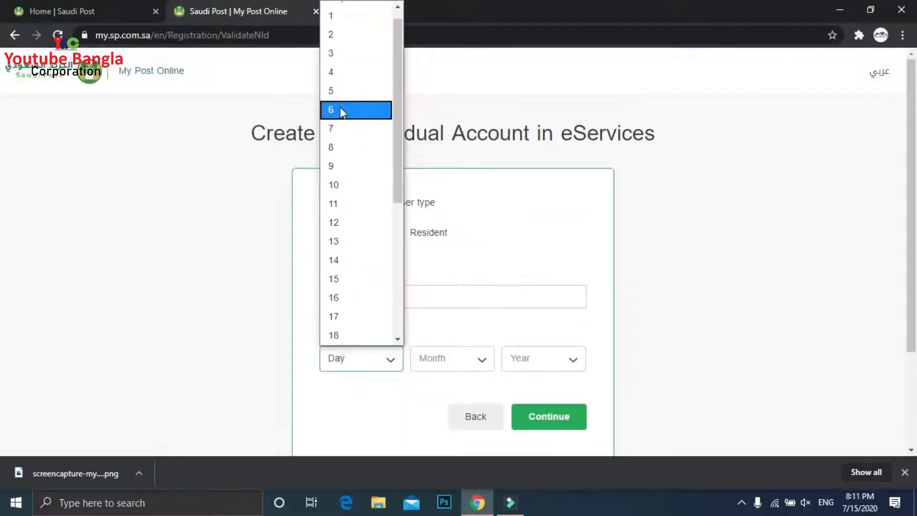
pyautogui.click(345, 91)
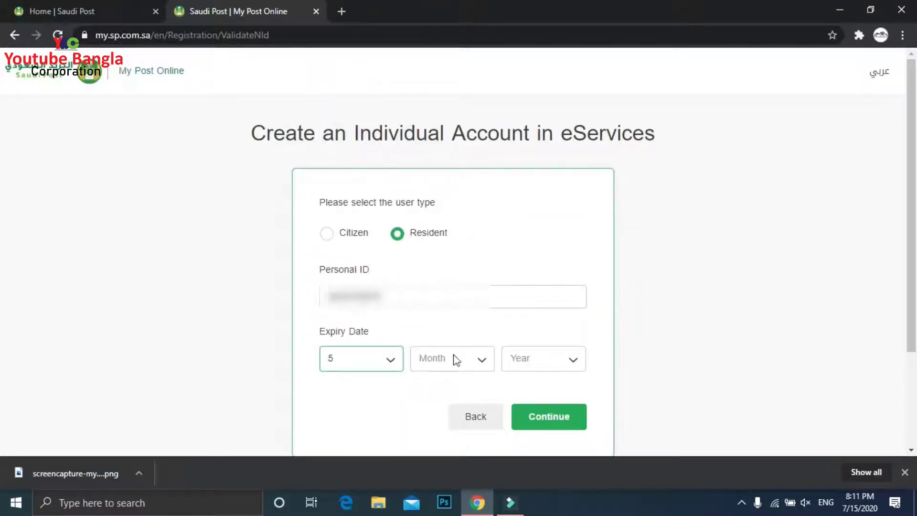
pyautogui.click(456, 361)
pyautogui.click(439, 311)
pyautogui.click(527, 360)
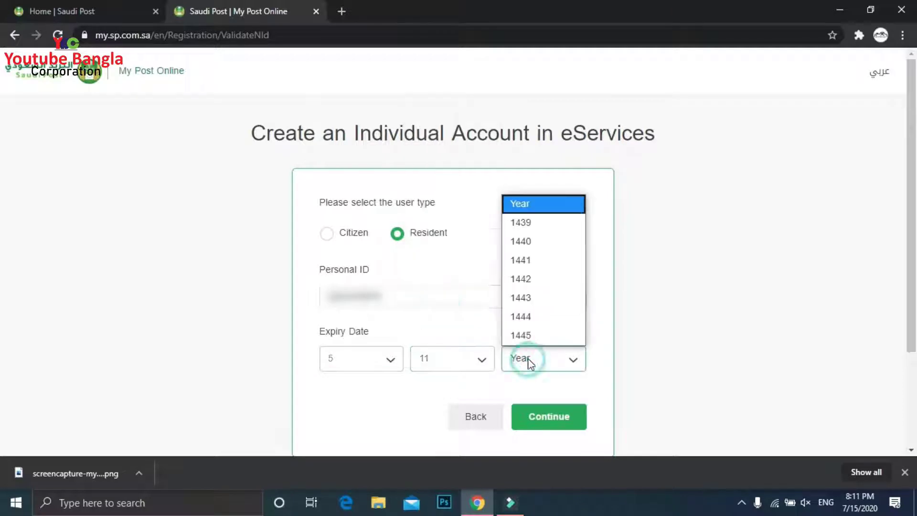
pyautogui.click(531, 278)
pyautogui.click(552, 416)
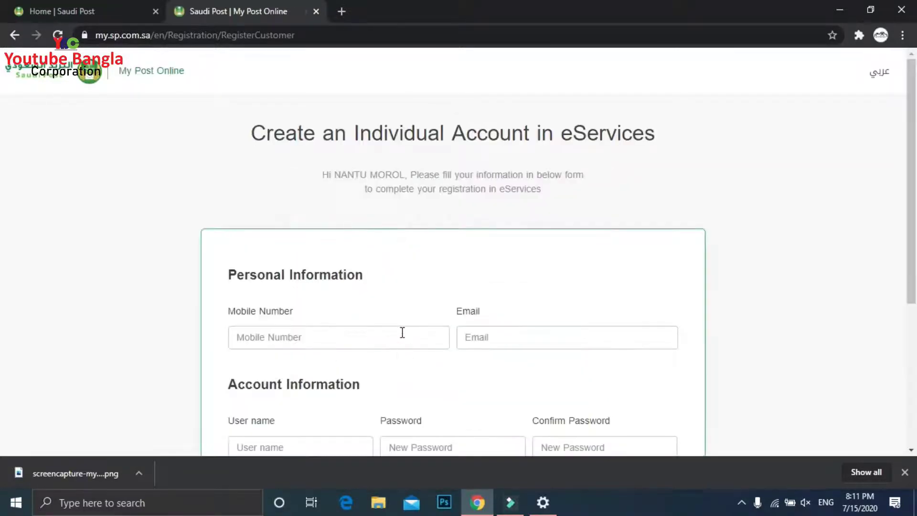
# Step: Fill in the mobile number and e-mail address on the sign-up form
pyautogui.click(402, 332)
pyautogui.scroll(-1, 406, 336)
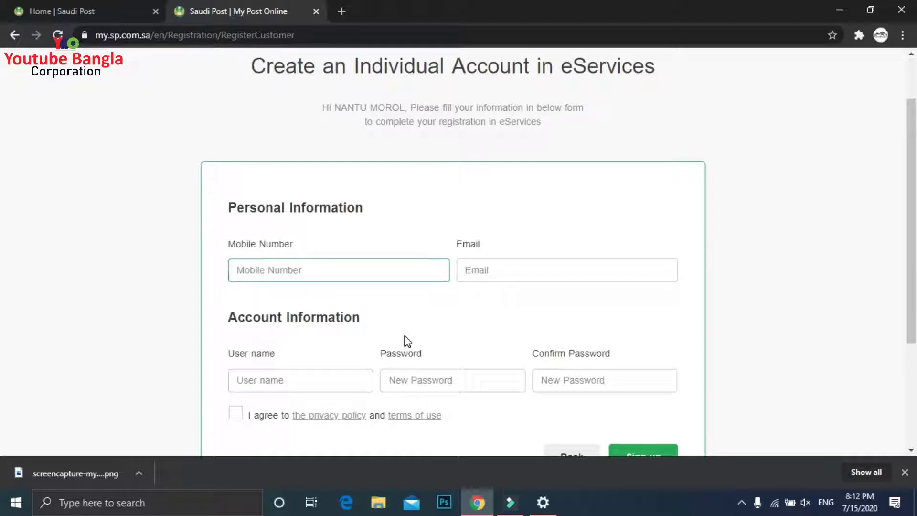
pyautogui.write('050')
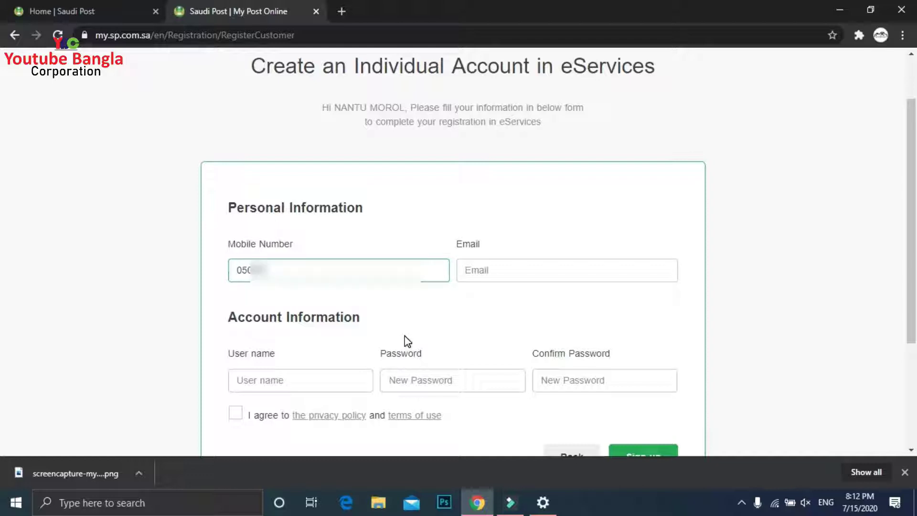
pyautogui.write('5')
pyautogui.write('5')
pyautogui.write('55')
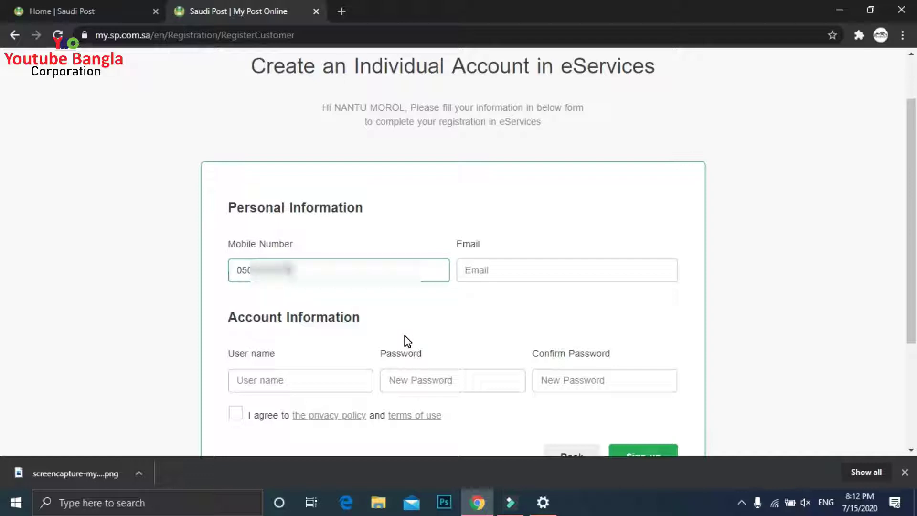
pyautogui.click(478, 273)
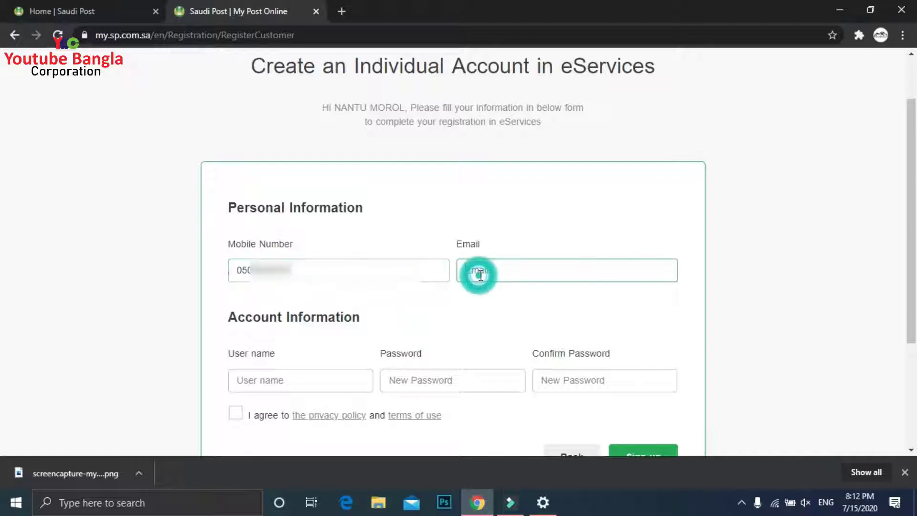
pyautogui.hotkey('ctrl', 'v')
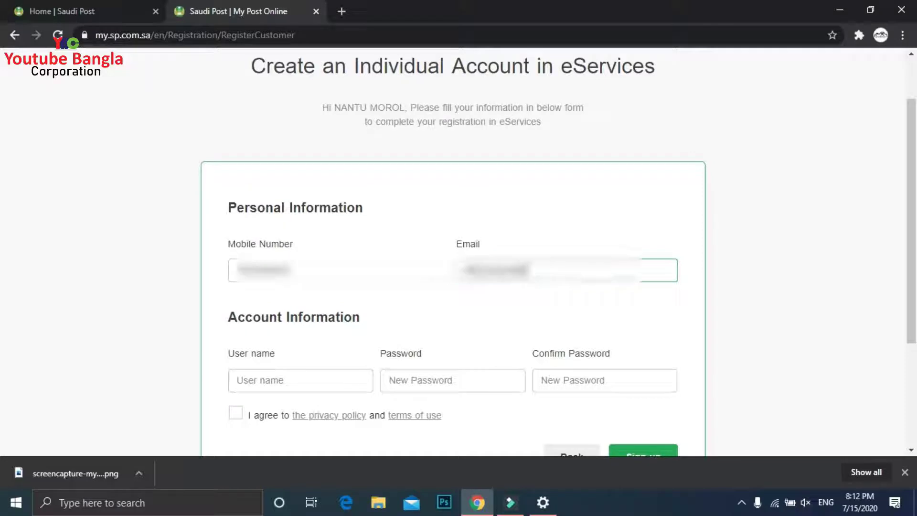
pyautogui.press('BackSpace')
pyautogui.press('BackSpace')
pyautogui.press('BackSpace')
pyautogui.write('@gm')
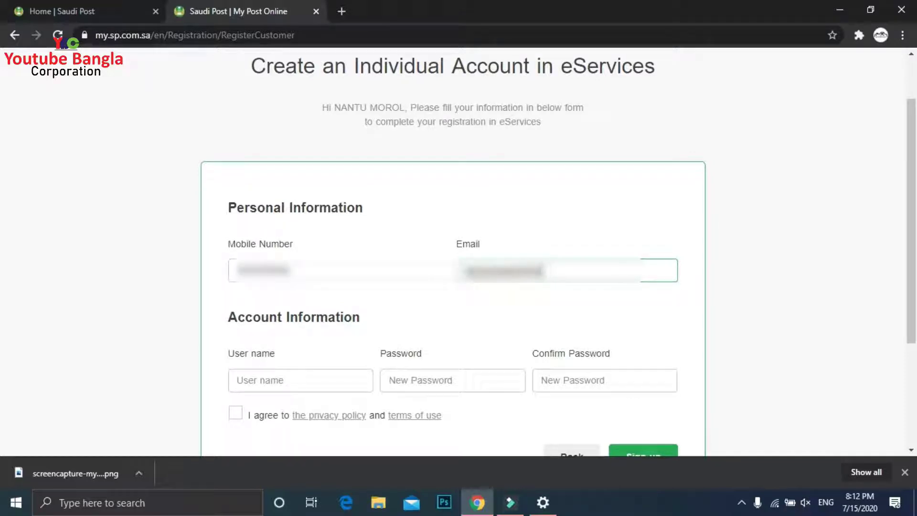
pyautogui.write('ail.com')
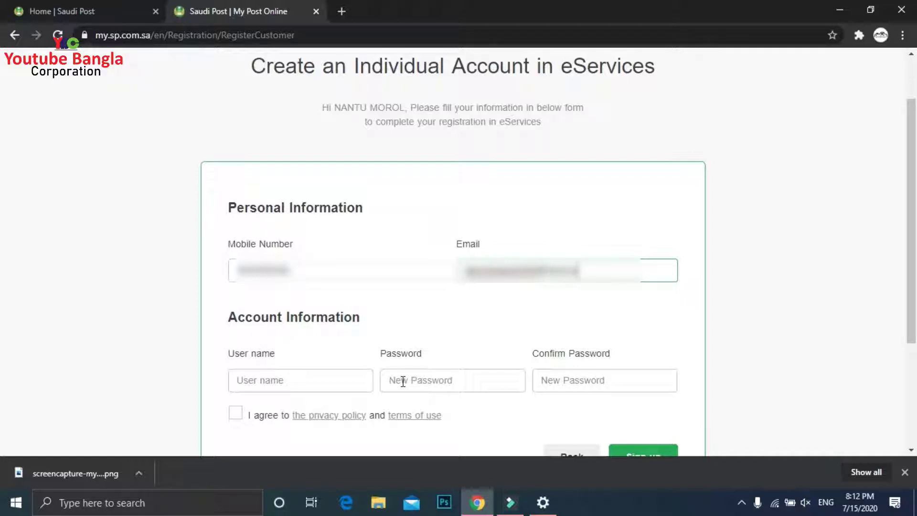
pyautogui.write('co')
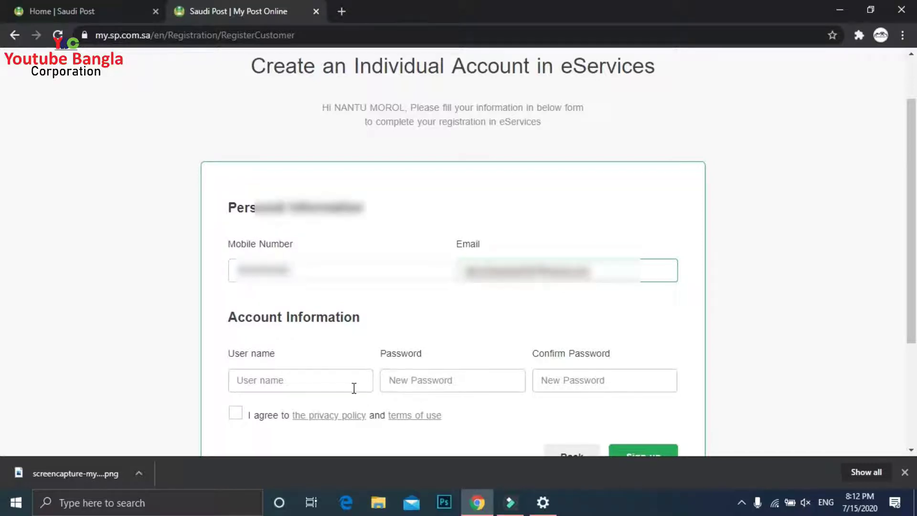
# Step: Enter a user name, set and confirm the password, accept the privacy policy, and sign up
pyautogui.click(352, 386)
pyautogui.scroll(-1, 286, 373)
pyautogui.write('Ta')
pyautogui.press('BackSpace')
pyautogui.press('BackSpace')
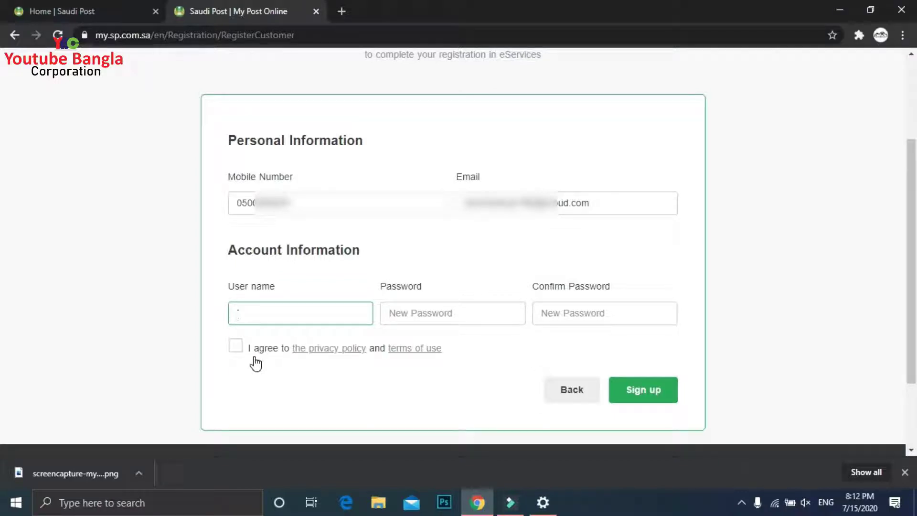
pyautogui.press('Tab')
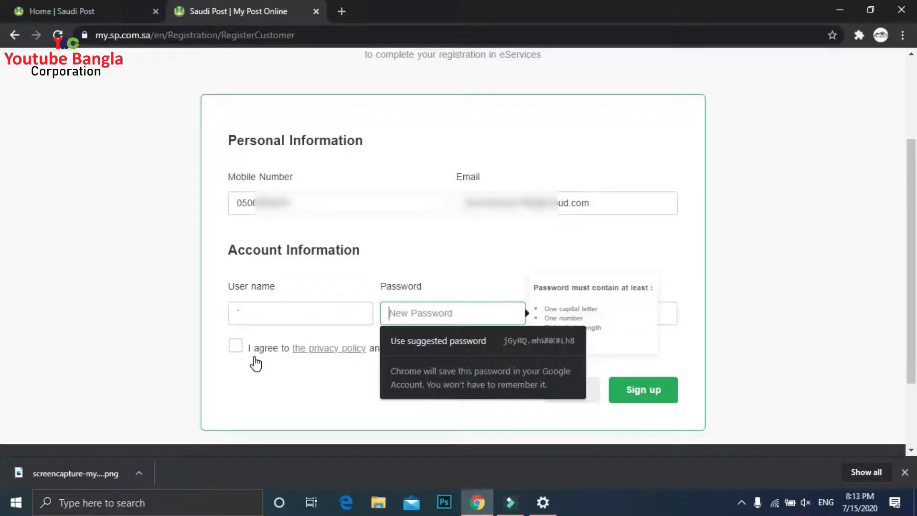
pyautogui.write('***')
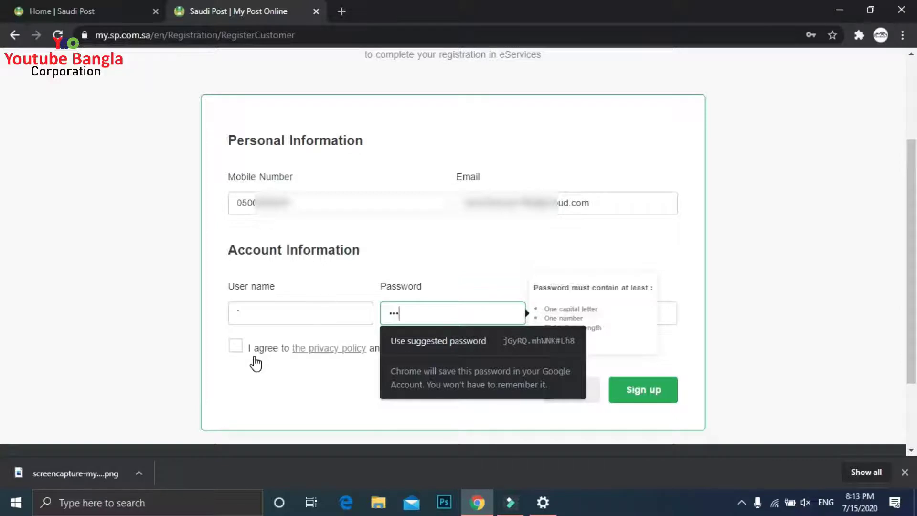
pyautogui.write('***')
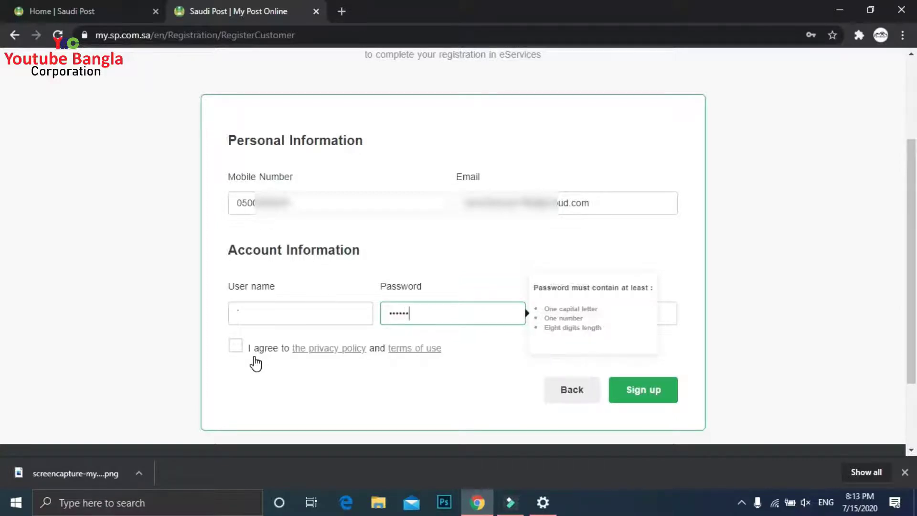
pyautogui.write('***')
pyautogui.press('Tab')
pyautogui.write('*****')
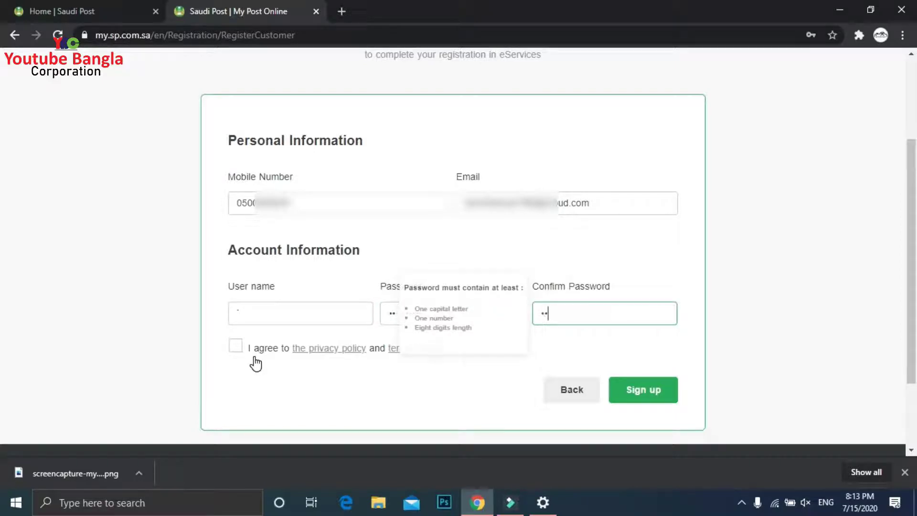
pyautogui.write('*****')
pyautogui.click(236, 346)
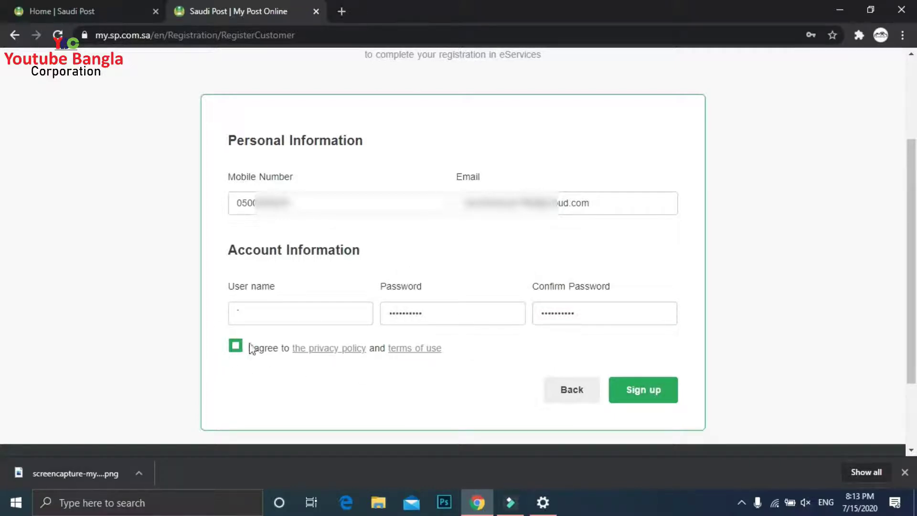
pyautogui.click(662, 402)
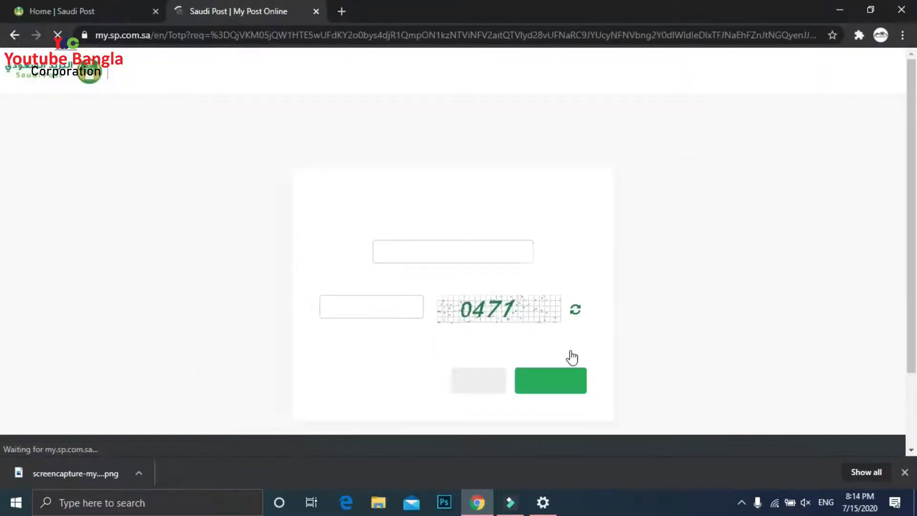
# Step: Submit the SMS verification code and the captcha image code
pyautogui.click(420, 254)
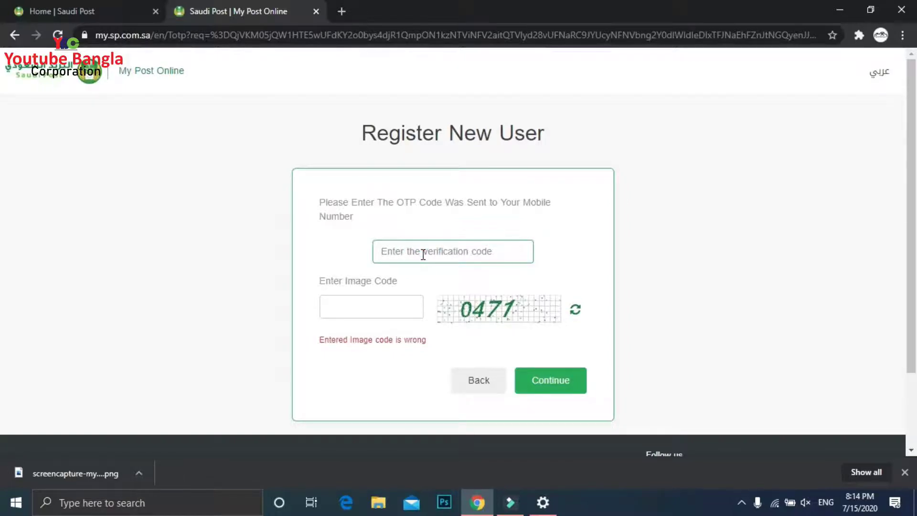
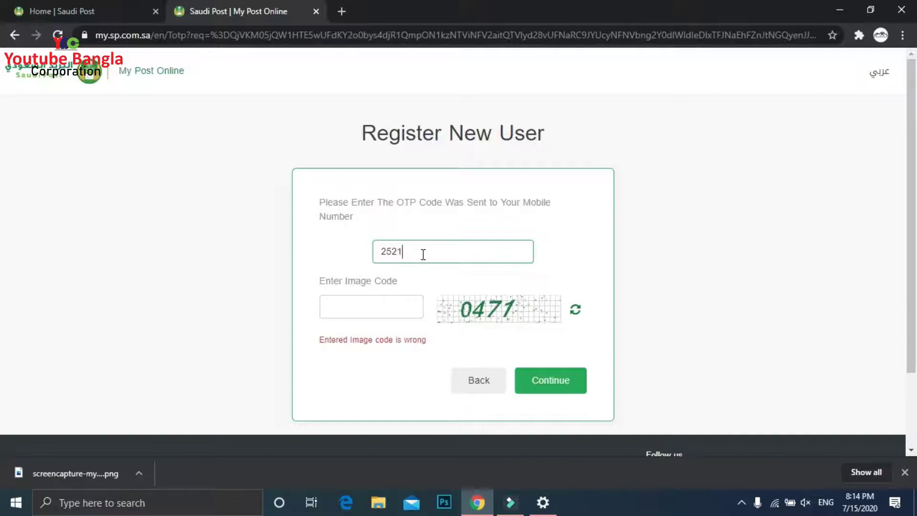
pyautogui.click(359, 302)
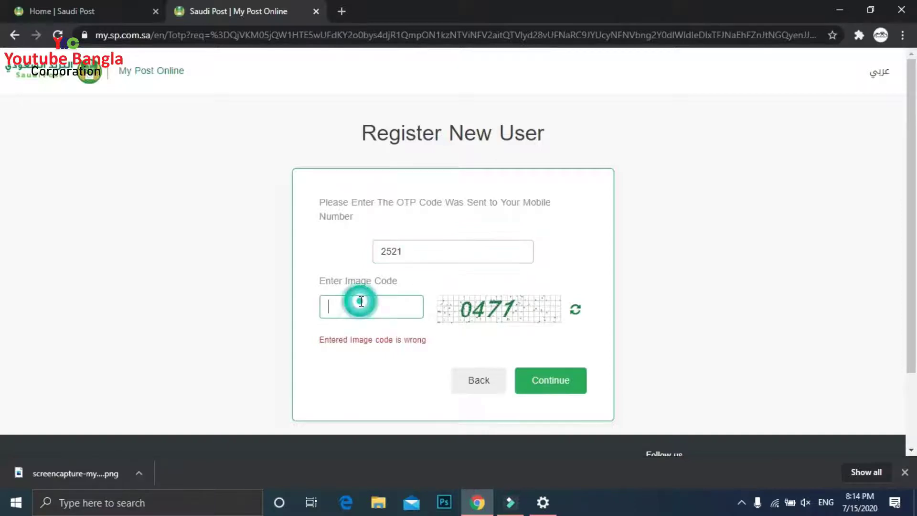
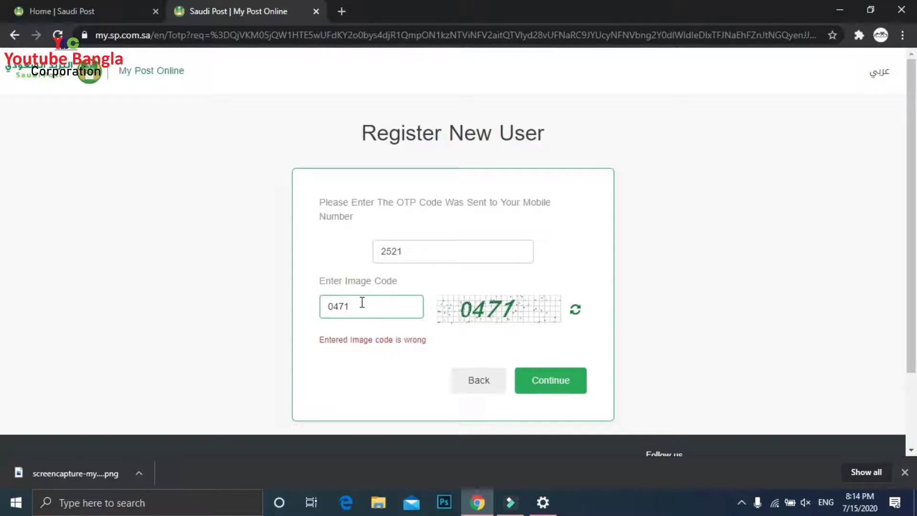
pyautogui.click(545, 382)
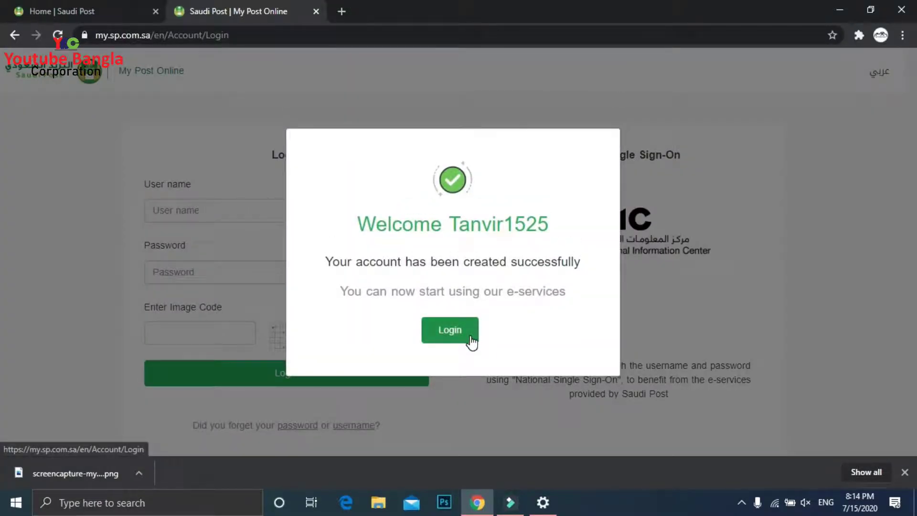
# Step: Log in with the new user name, the account password and the image code
pyautogui.click(471, 338)
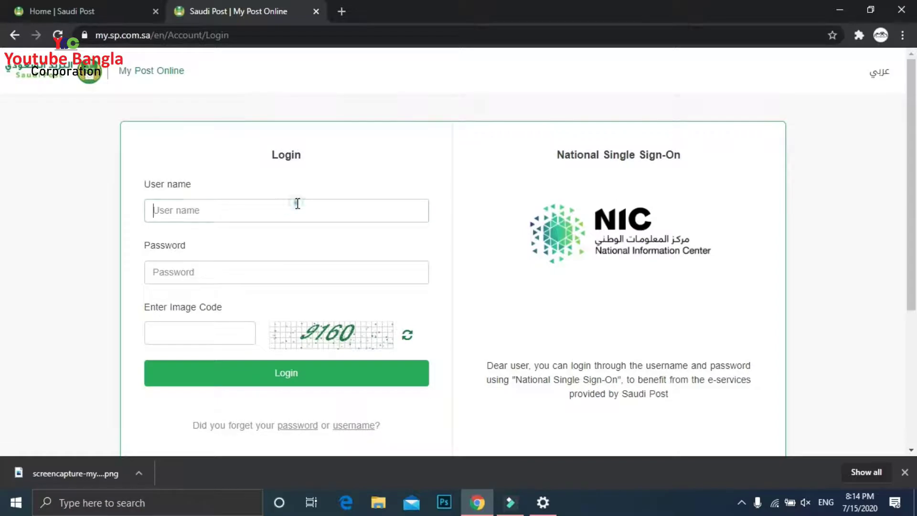
pyautogui.rightClick(296, 202)
pyautogui.click(335, 309)
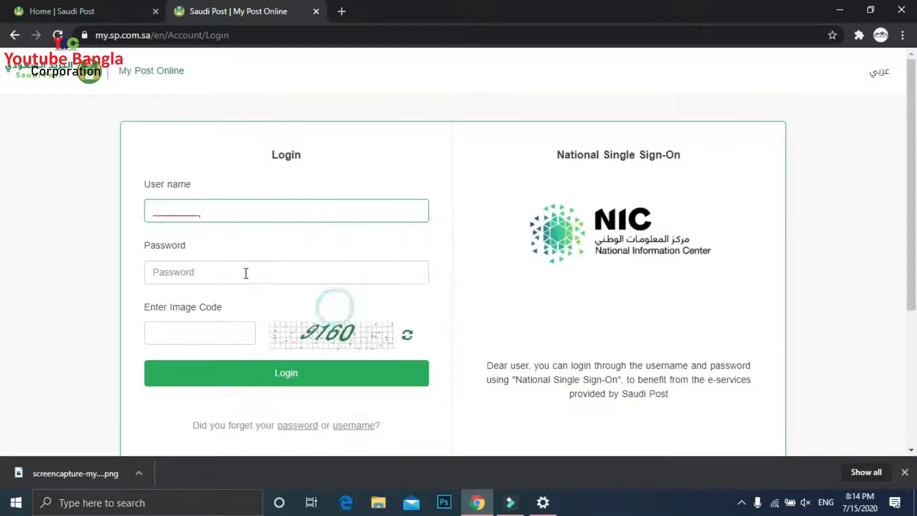
pyautogui.click(243, 268)
pyautogui.hotkey('ctrl', 'v')
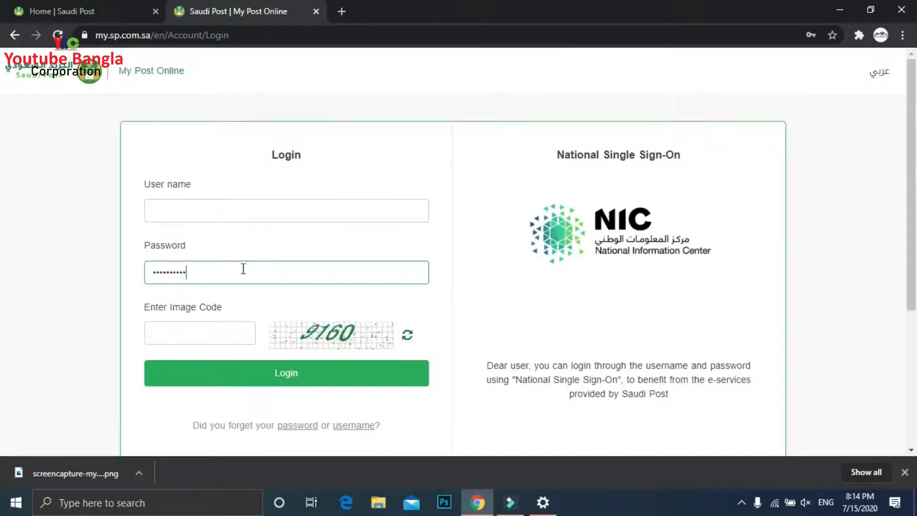
pyautogui.click(242, 331)
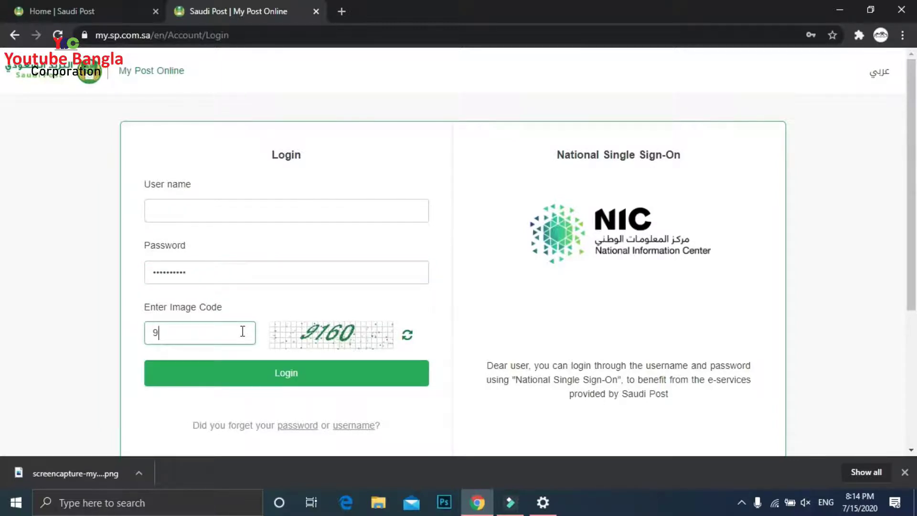
pyautogui.click(318, 381)
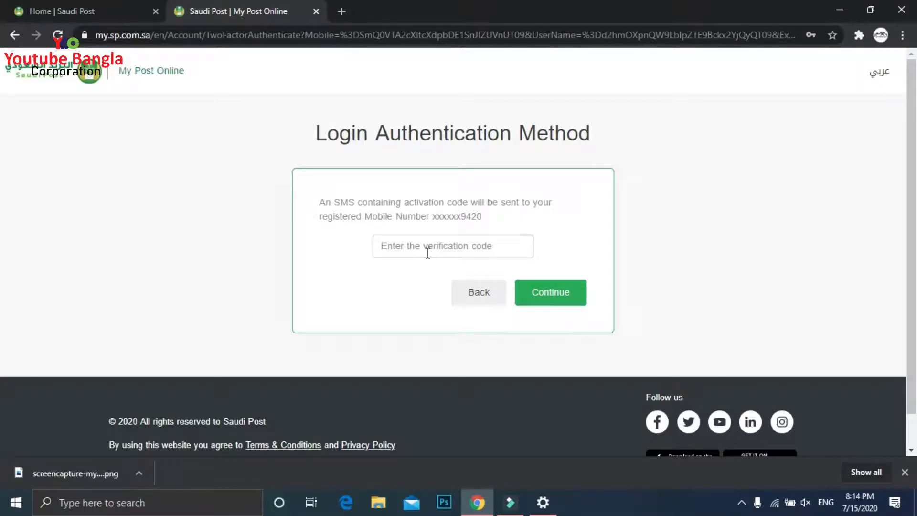
# Step: Confirm the login with the SMS code received on the mobile
pyautogui.click(428, 253)
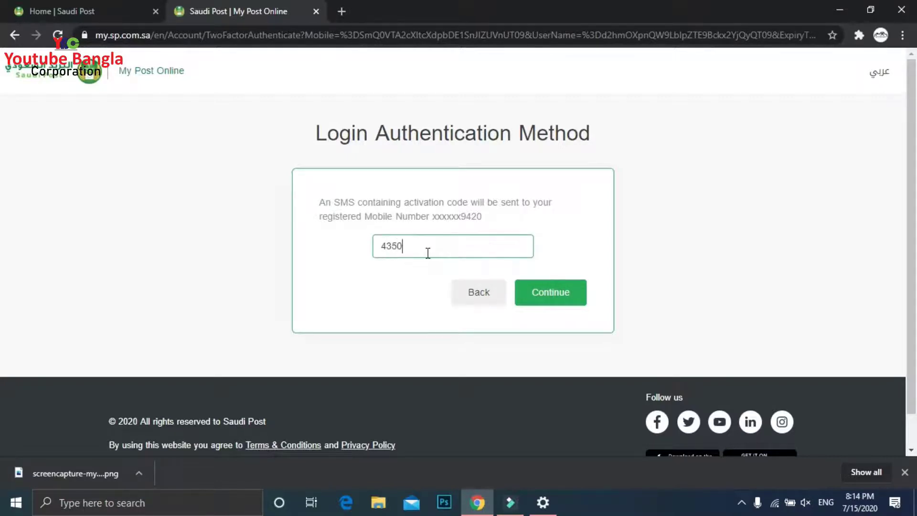
pyautogui.click(556, 297)
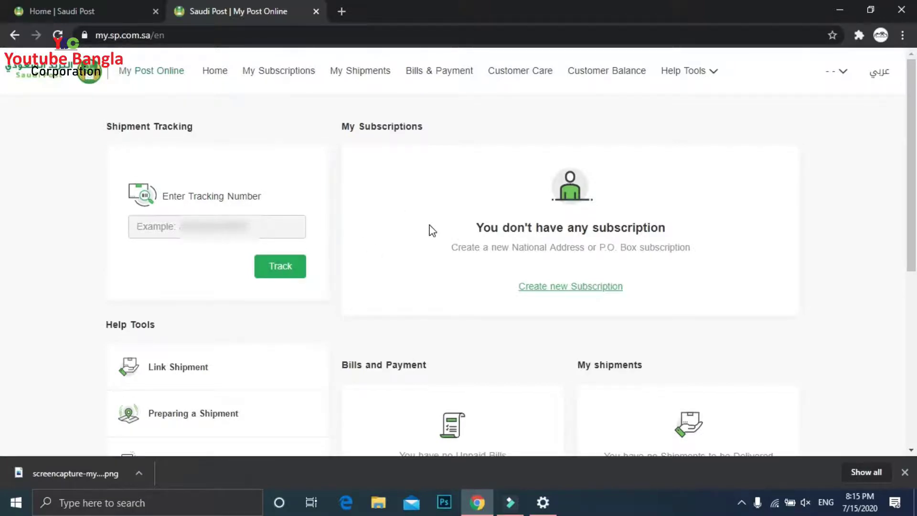
# Step: Choose Create new Subscription under My Subscriptions on the dashboard
pyautogui.click(551, 288)
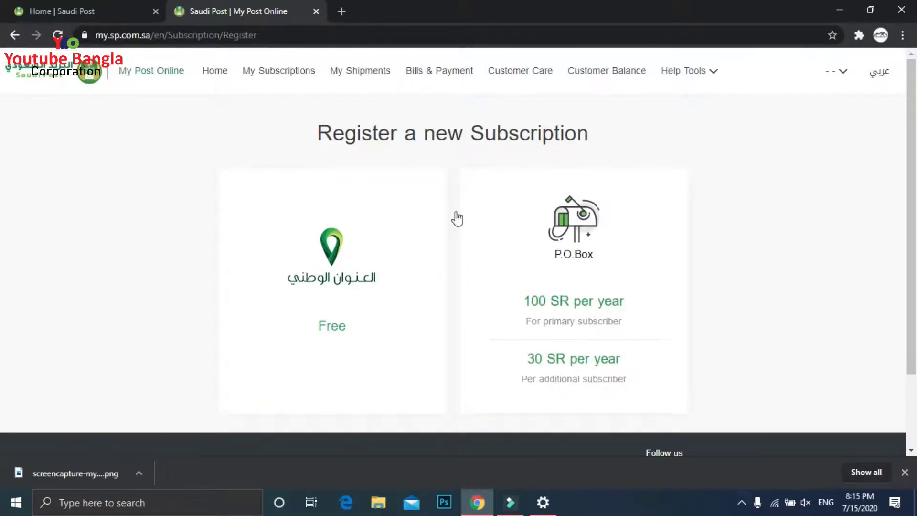
# Step: Choose the free National Address, dismiss the warning and block location sharing
pyautogui.click(344, 318)
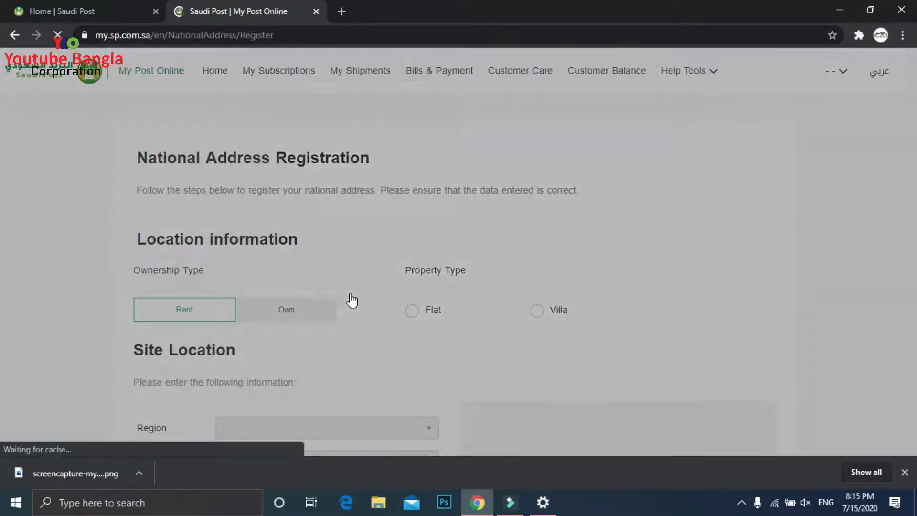
pyautogui.click(456, 343)
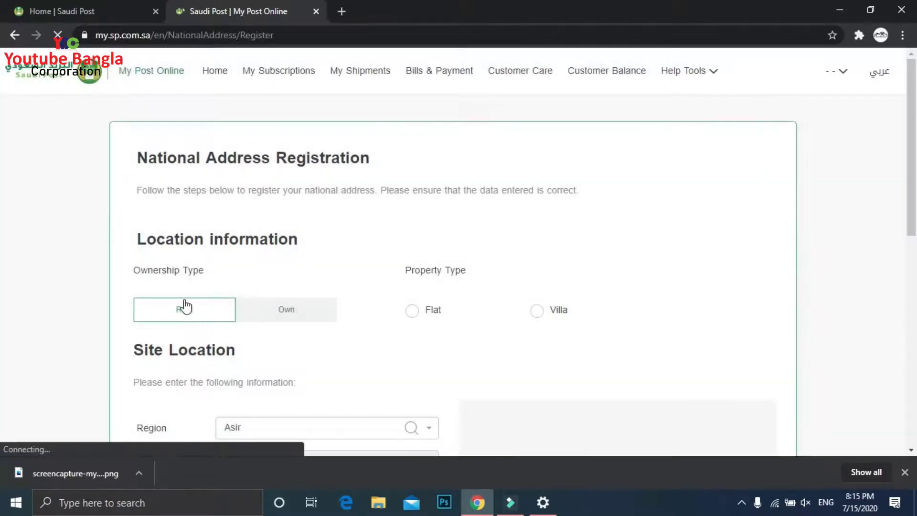
pyautogui.scroll(-3, 185, 305)
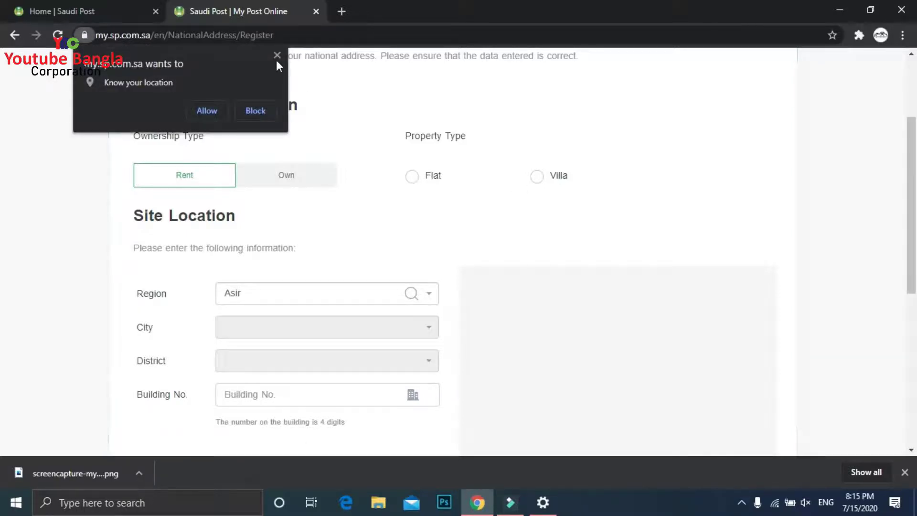
pyautogui.click(277, 56)
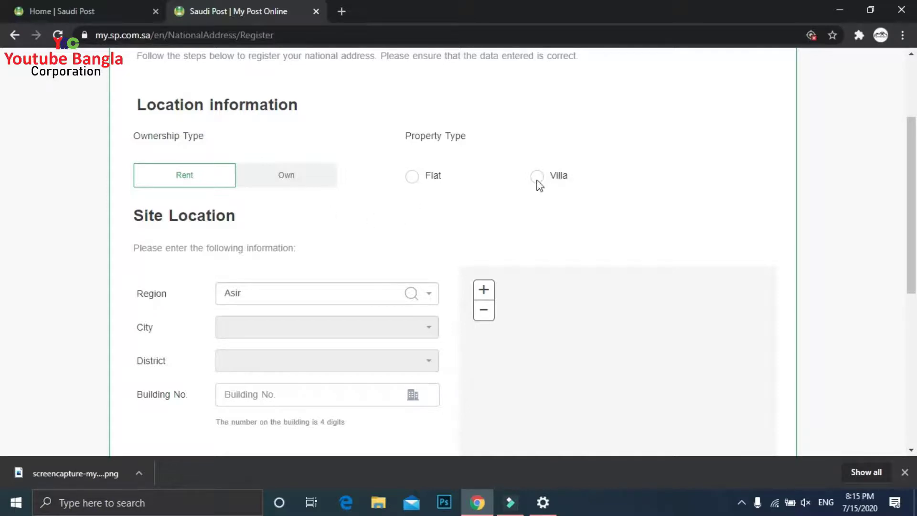
# Step: Set the property type to Flat and the region to Makkah
pyautogui.click(414, 181)
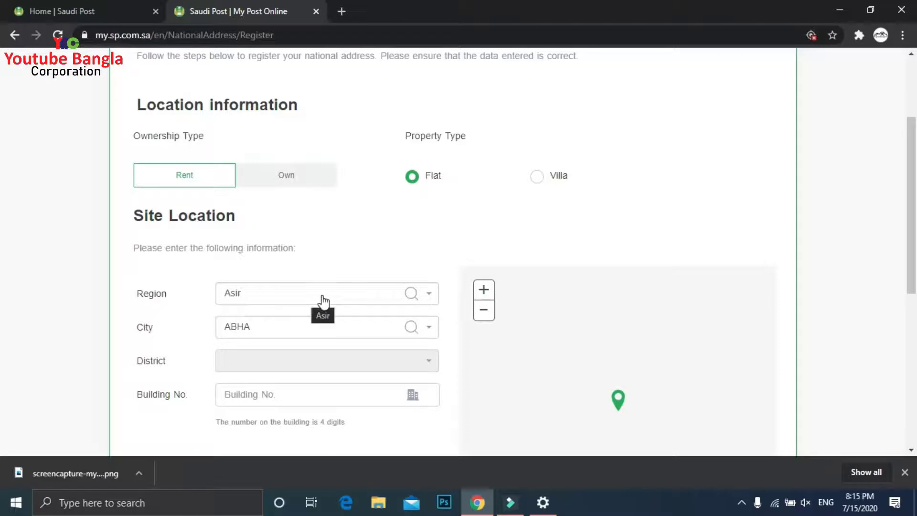
pyautogui.click(279, 304)
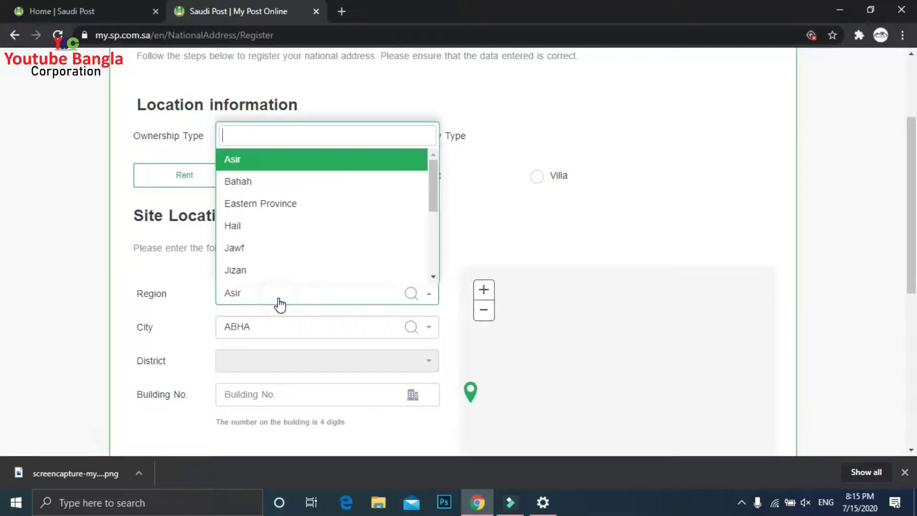
pyautogui.write('ma')
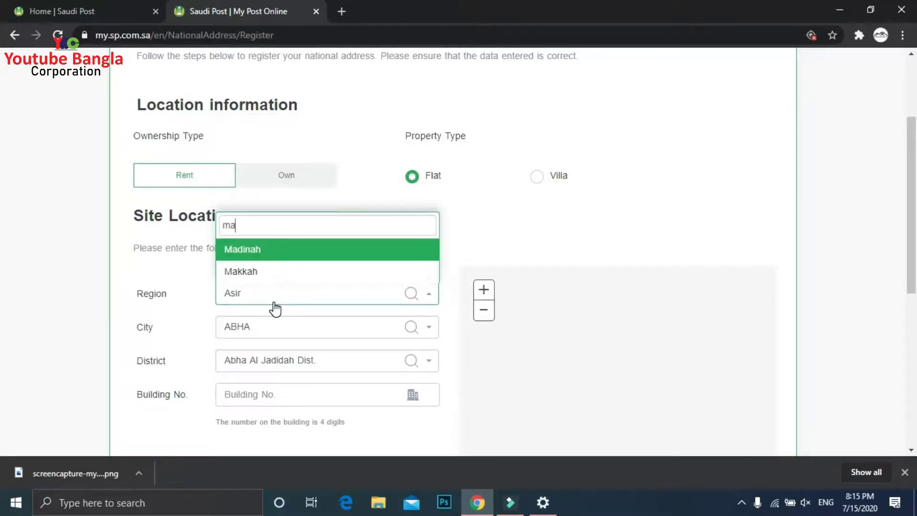
pyautogui.press('Down')
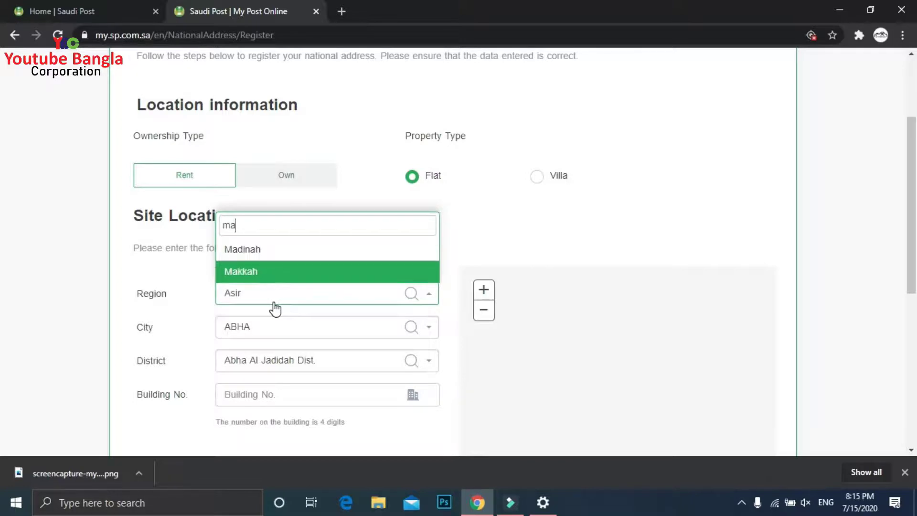
pyautogui.press('Return')
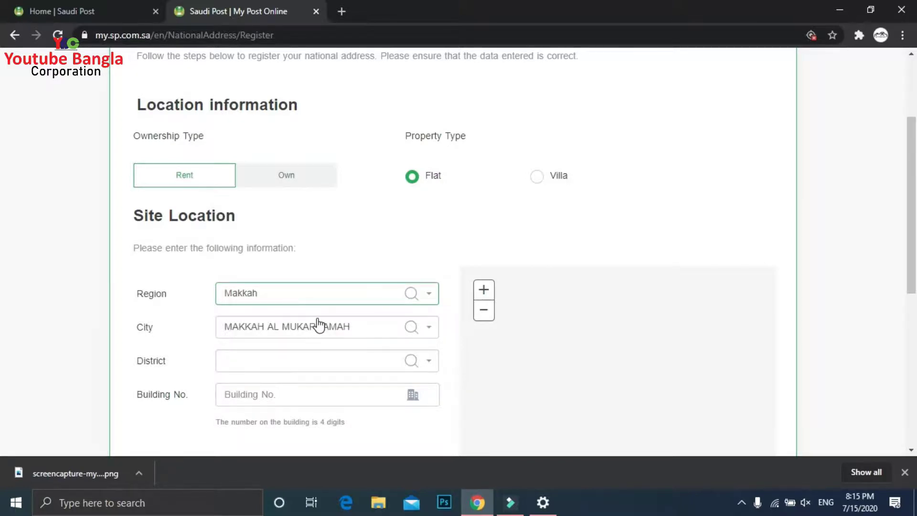
# Step: Search the District list for 'al' districts and browse up to Al Khadra Dist
pyautogui.scroll(-1, 317, 324)
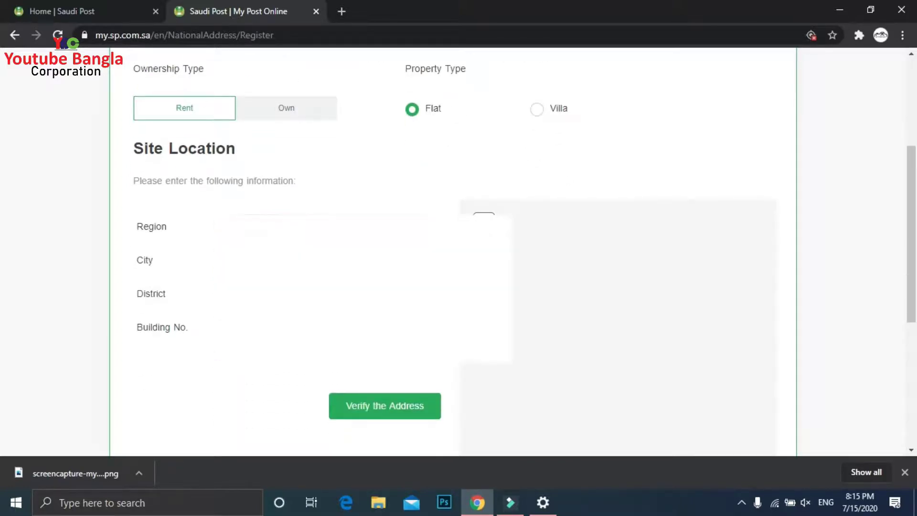
pyautogui.click(327, 294)
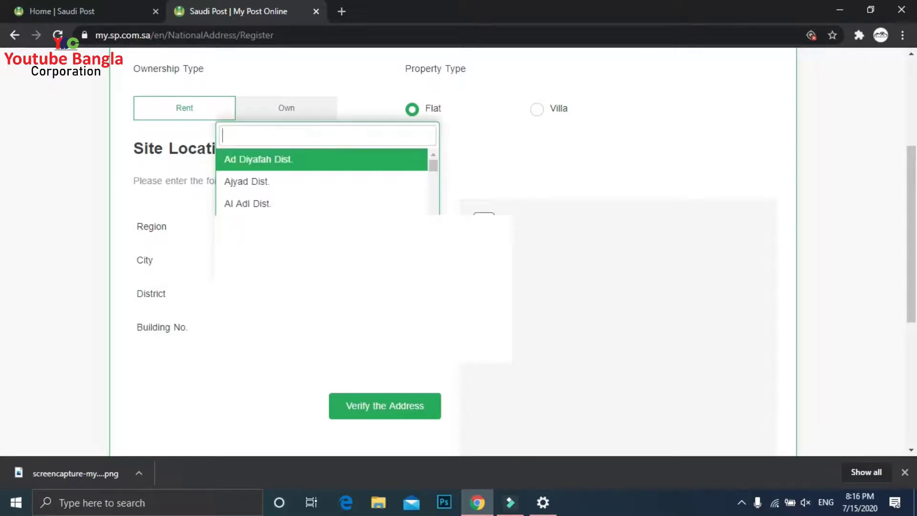
pyautogui.write('al')
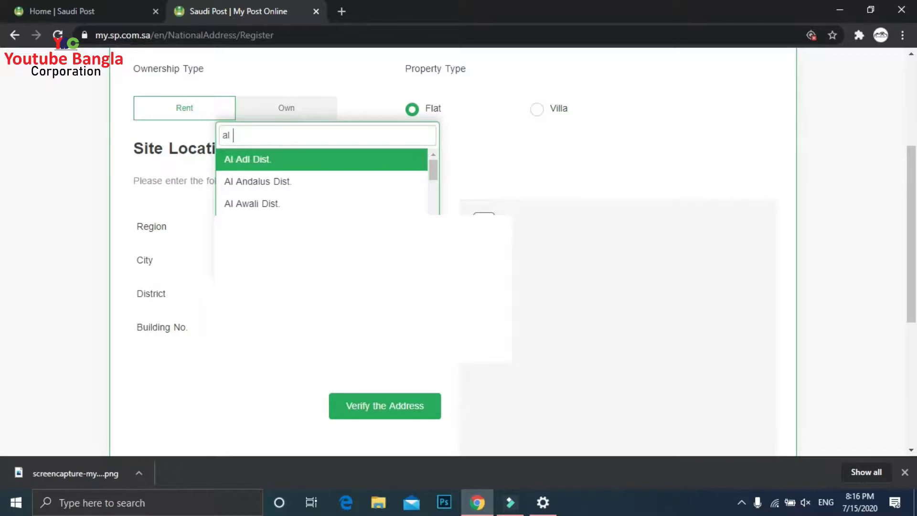
pyautogui.write(' n')
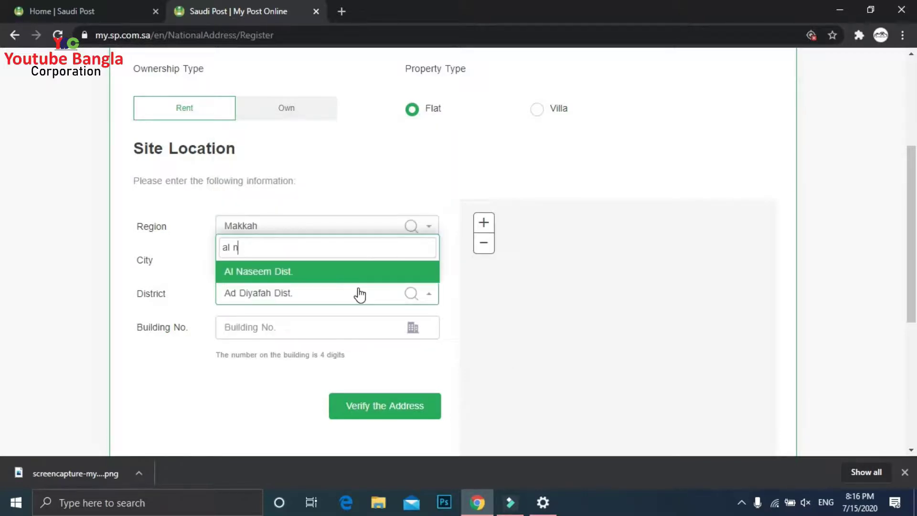
pyautogui.press('BackSpace')
pyautogui.press('BackSpace')
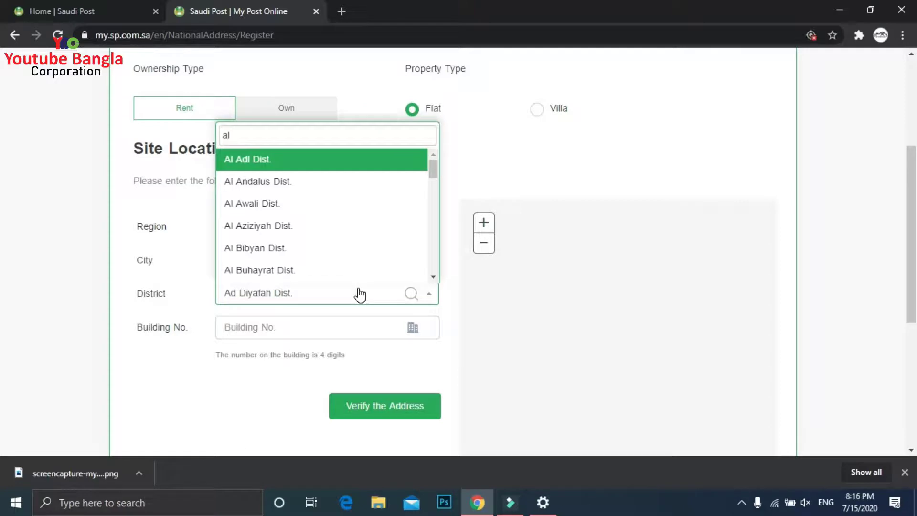
pyautogui.write('n')
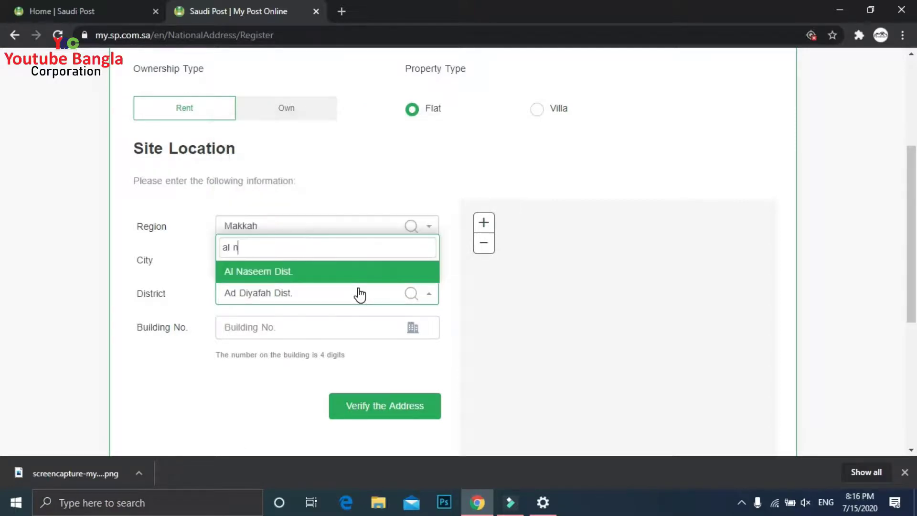
pyautogui.write('s')
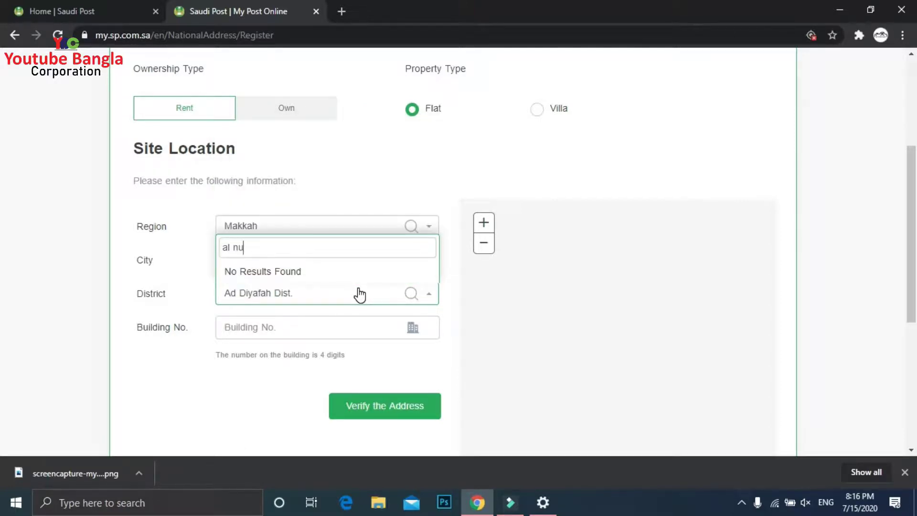
pyautogui.press('BackSpace')
pyautogui.press('BackSpace')
pyautogui.press('Down')
pyautogui.press('Down')
pyautogui.press('Down')
pyautogui.press('Down')
pyautogui.press('Down')
pyautogui.press('Down')
pyautogui.press('Down')
pyautogui.press('Down')
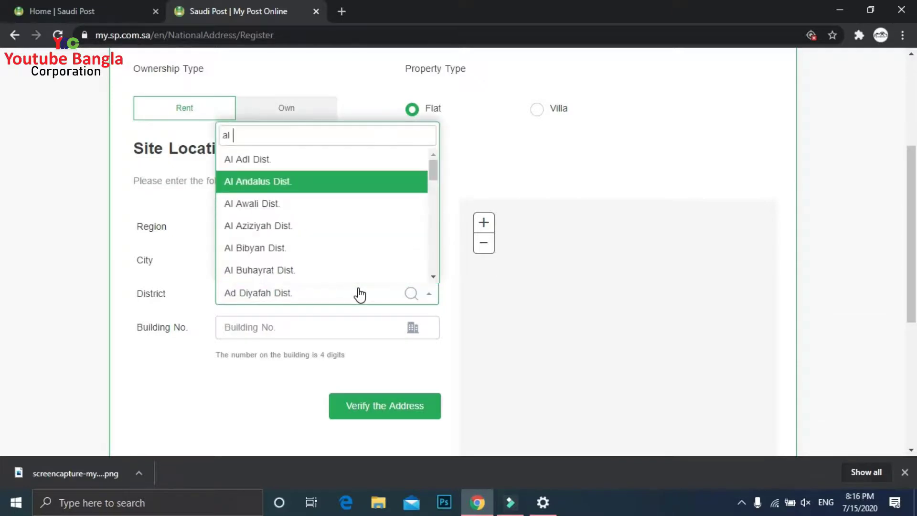
pyautogui.press('Down')
pyautogui.press('Down')
pyautogui.press('Down')
pyautogui.press('Down')
pyautogui.press('Down')
pyautogui.press('Down')
pyautogui.press('Down')
pyautogui.press('Down')
pyautogui.press('Down')
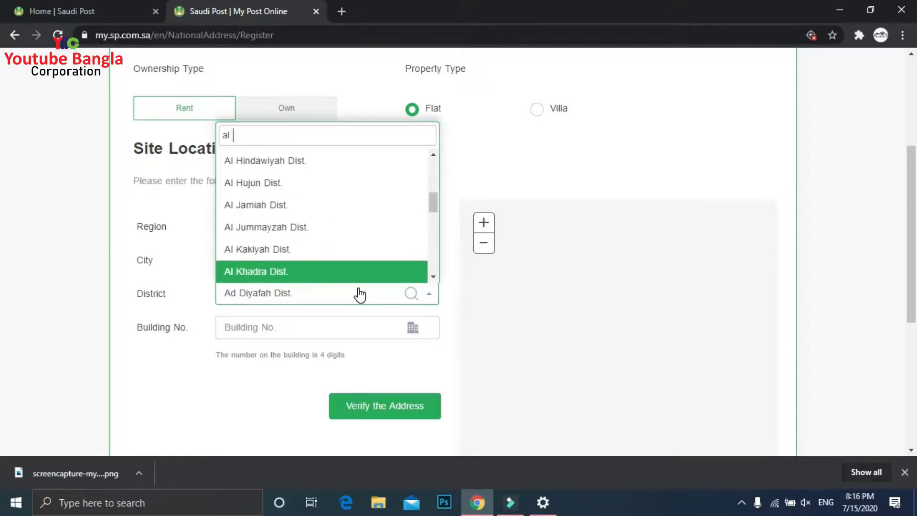
pyautogui.press('Down')
pyautogui.press('Down')
pyautogui.press('Down')
pyautogui.press('Down')
pyautogui.press('Down')
pyautogui.press('Down')
pyautogui.press('Down')
pyautogui.press('Down')
pyautogui.press('Down')
pyautogui.press('Down')
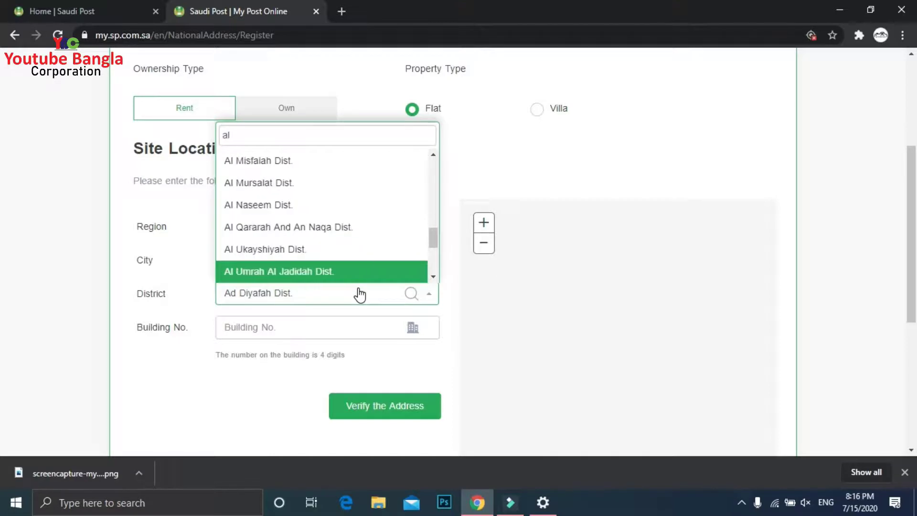
pyautogui.press('Down')
pyautogui.press('Down')
pyautogui.press('Down')
pyautogui.press('Down')
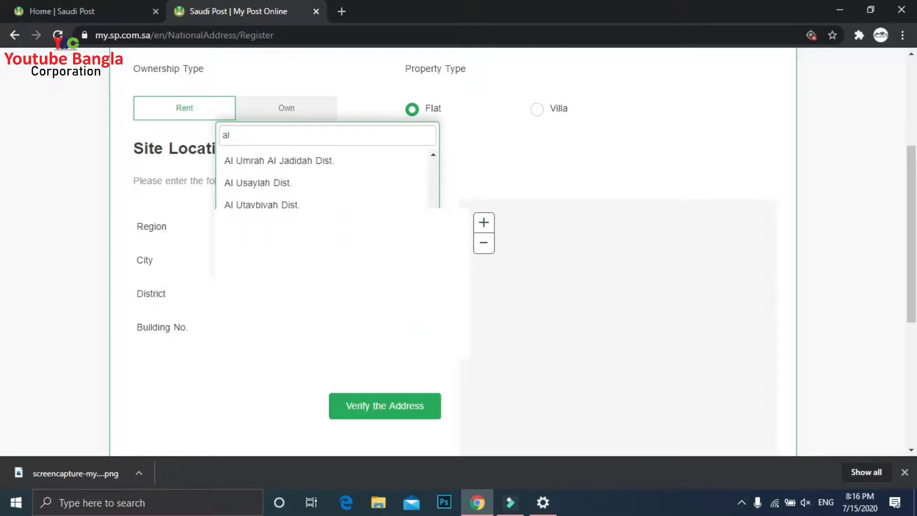
pyautogui.press('Up')
pyautogui.press('Up')
pyautogui.press('Up')
pyautogui.press('Up')
pyautogui.press('Up')
pyautogui.press('Up')
pyautogui.press('Up')
pyautogui.press('Up')
pyautogui.press('Up')
pyautogui.press('Up')
pyautogui.press('Up')
pyautogui.press('Up')
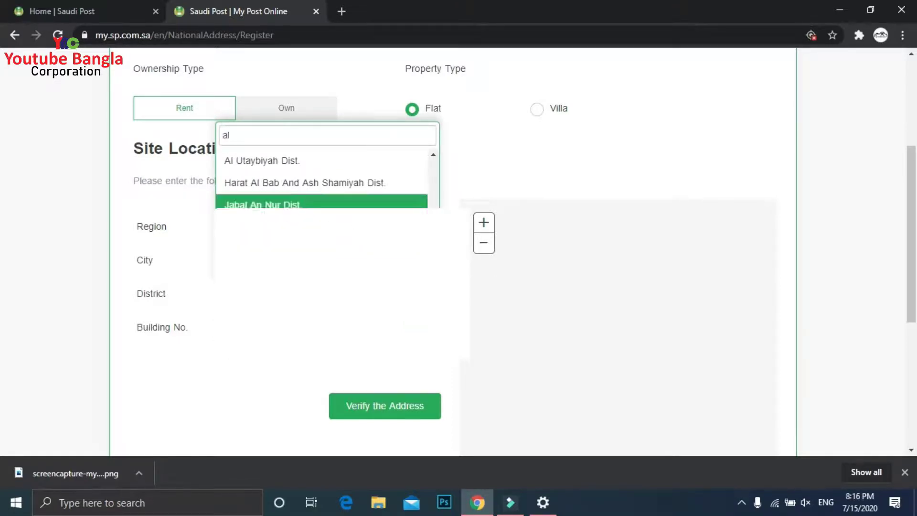
pyautogui.press('Up')
pyautogui.press('Up')
pyautogui.press('Up')
pyautogui.press('Up')
pyautogui.press('Up')
pyautogui.press('Up')
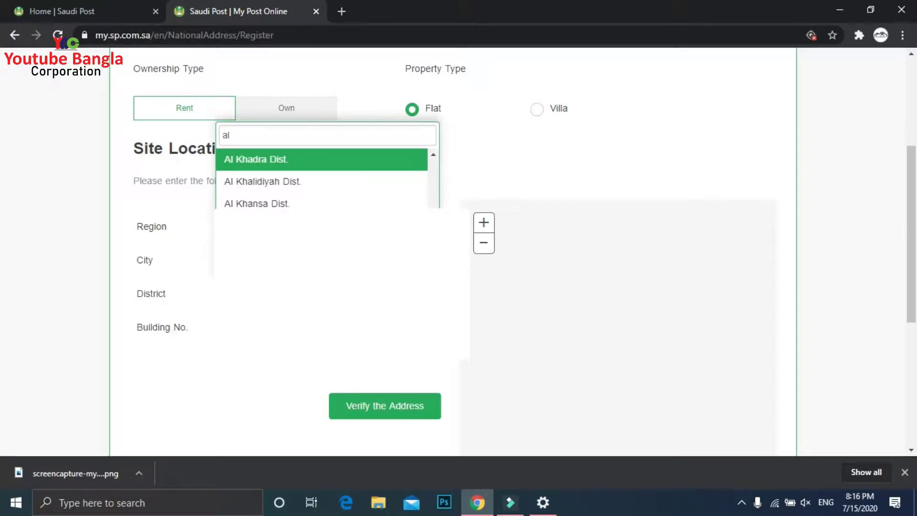
pyautogui.click(127, 390)
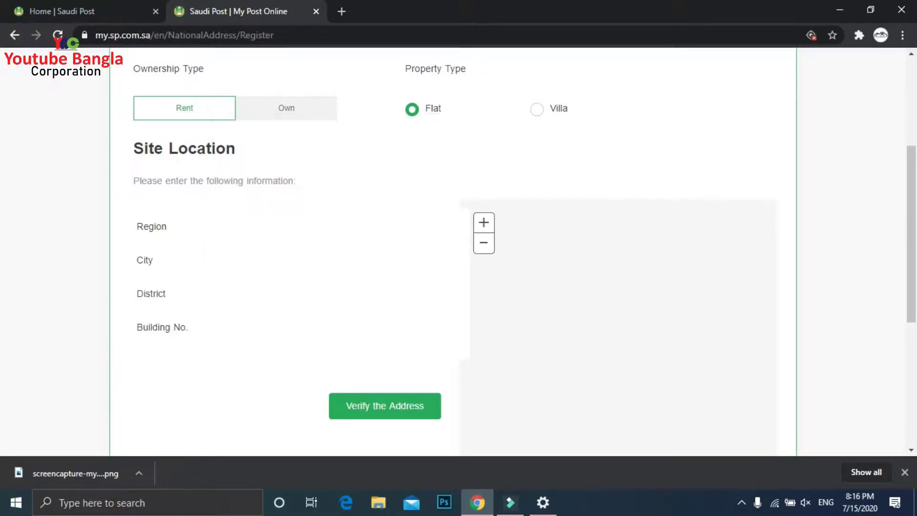
# Step: Check the City list, then scroll through the District list again and close it
pyautogui.click(327, 260)
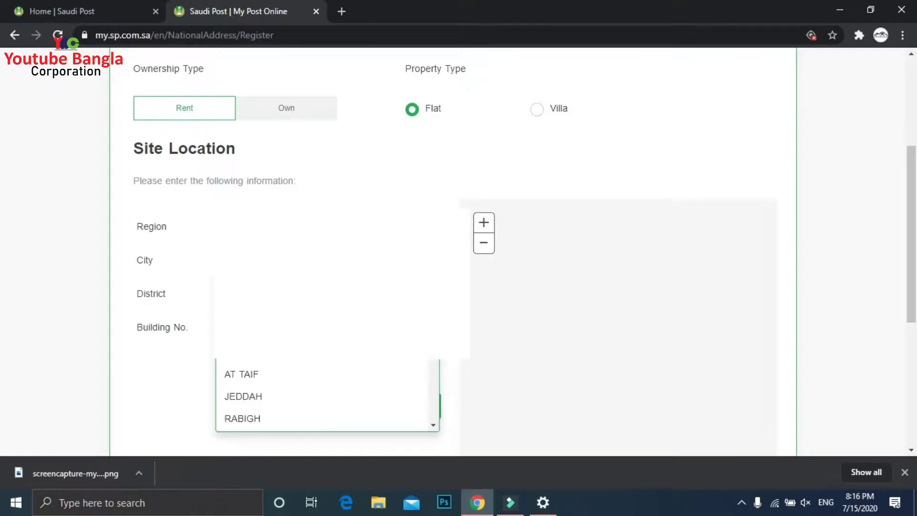
pyautogui.click(328, 260)
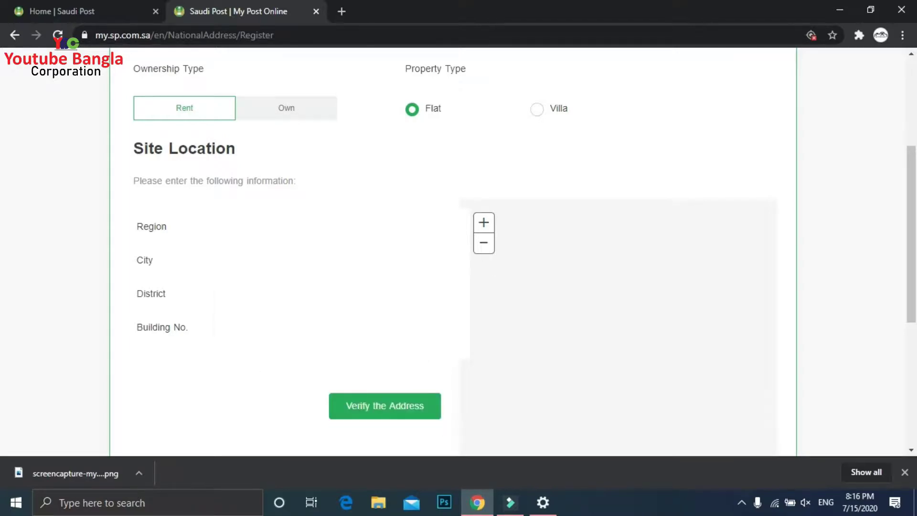
pyautogui.click(328, 294)
pyautogui.scroll(-7, 319, 207)
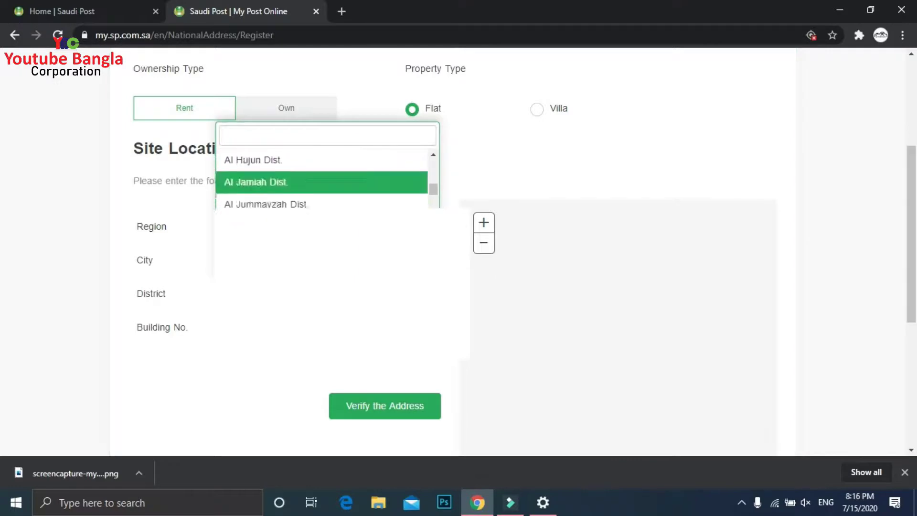
pyautogui.scroll(-10, 292, 199)
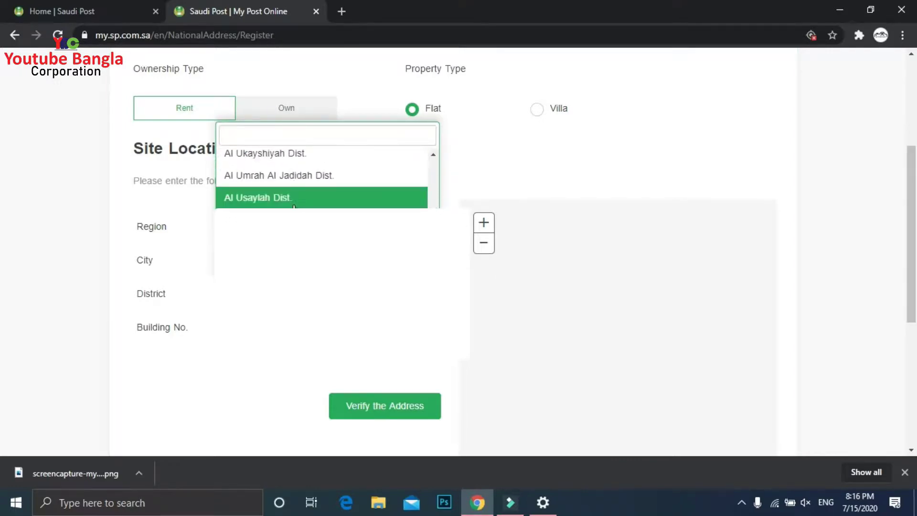
pyautogui.click(306, 241)
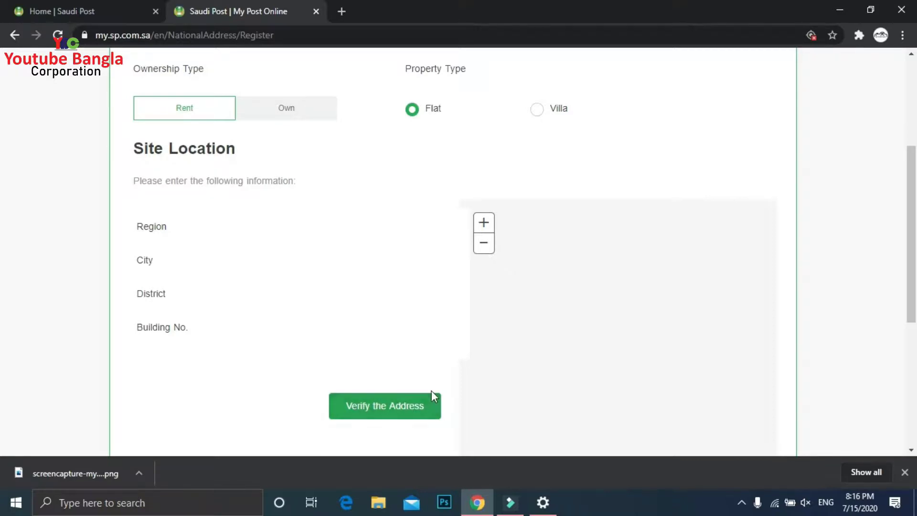
# Step: Verify the site address, agree to the privacy policy and terms, and request a mobile code
pyautogui.click(360, 415)
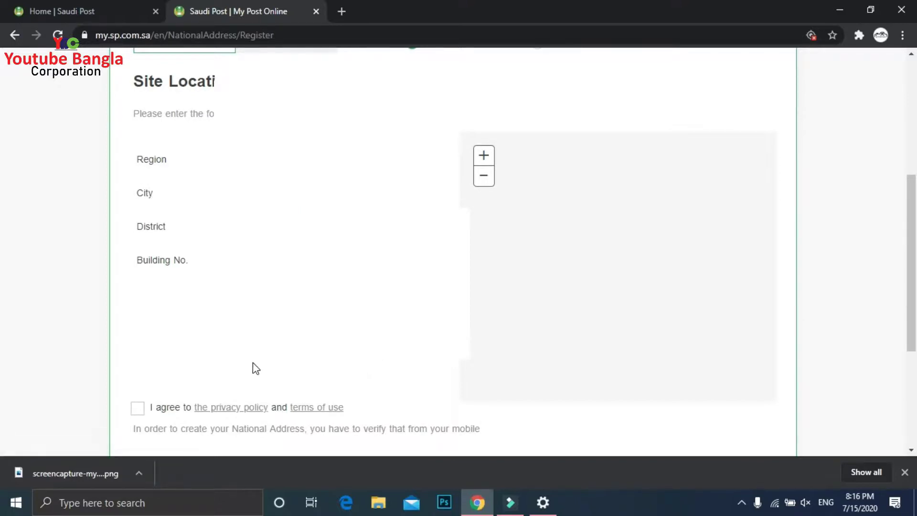
pyautogui.scroll(-1, 225, 363)
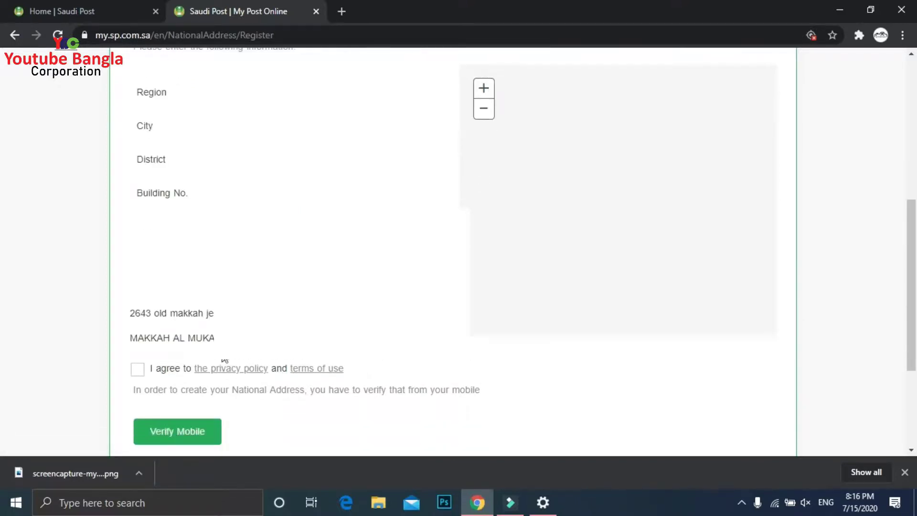
pyautogui.click(139, 370)
pyautogui.scroll(-1, 266, 375)
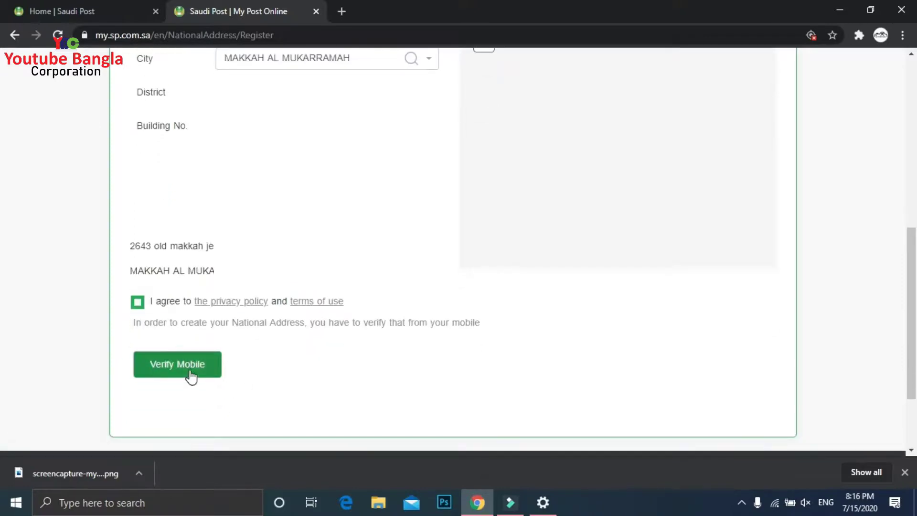
pyautogui.click(191, 375)
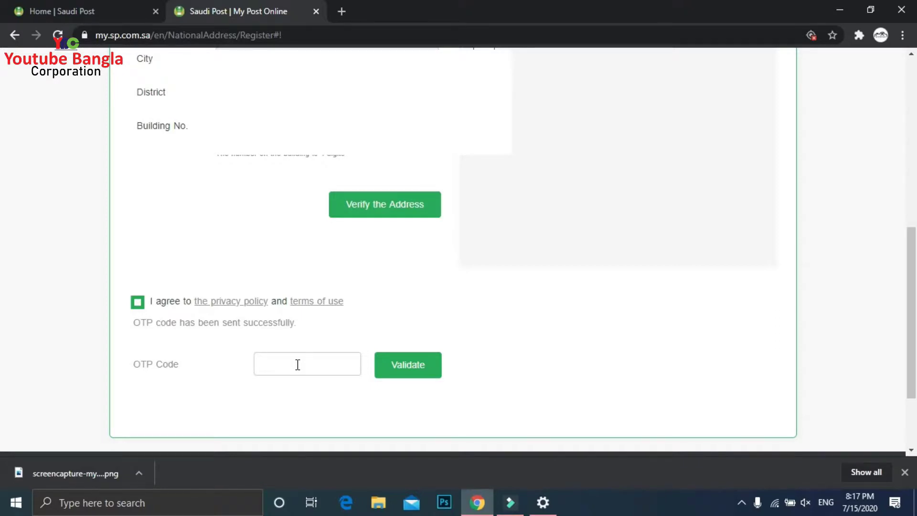
# Step: Validate the received OTP code and register the National Address
pyautogui.click(268, 360)
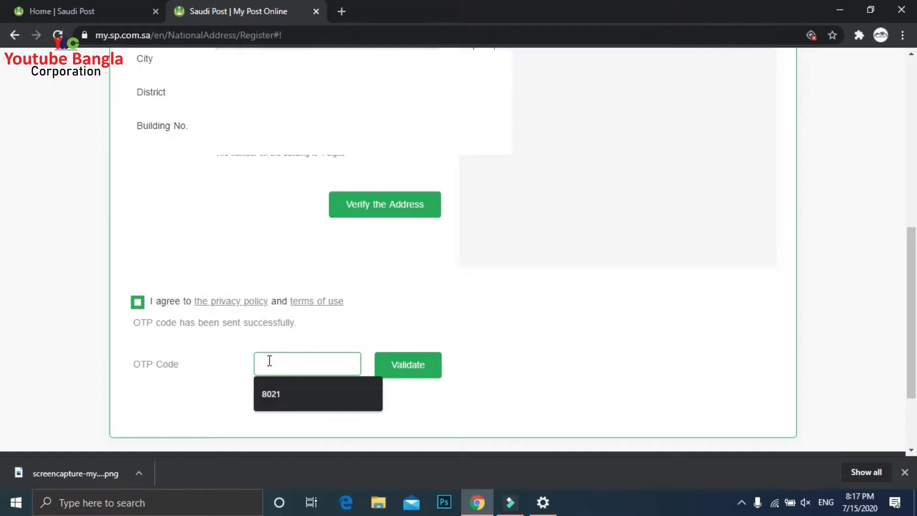
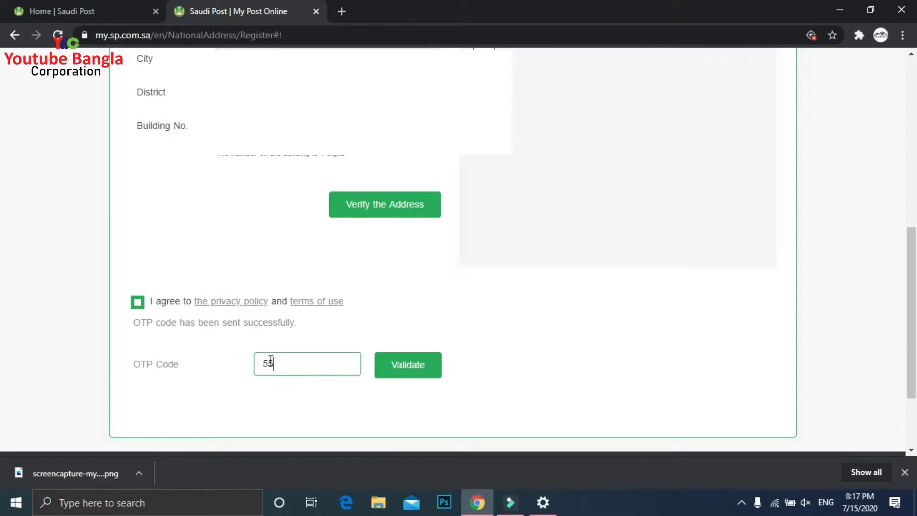
pyautogui.click(426, 366)
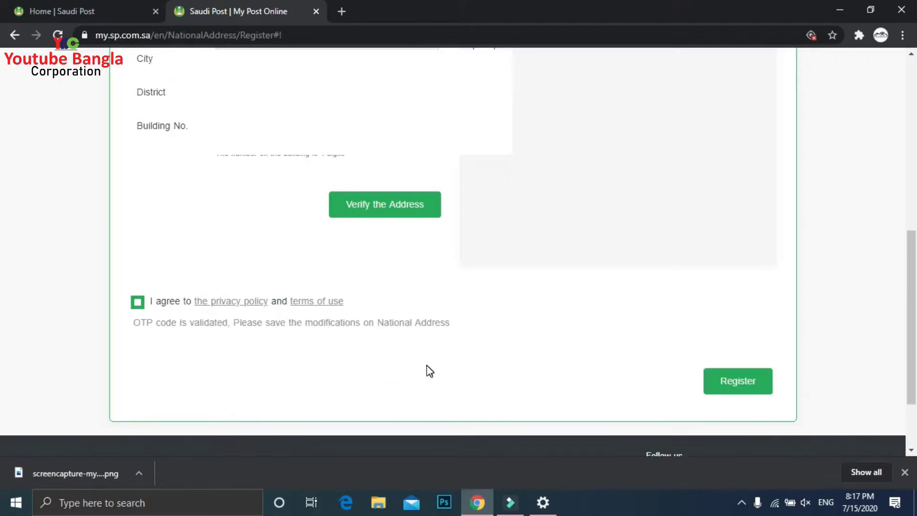
pyautogui.click(755, 385)
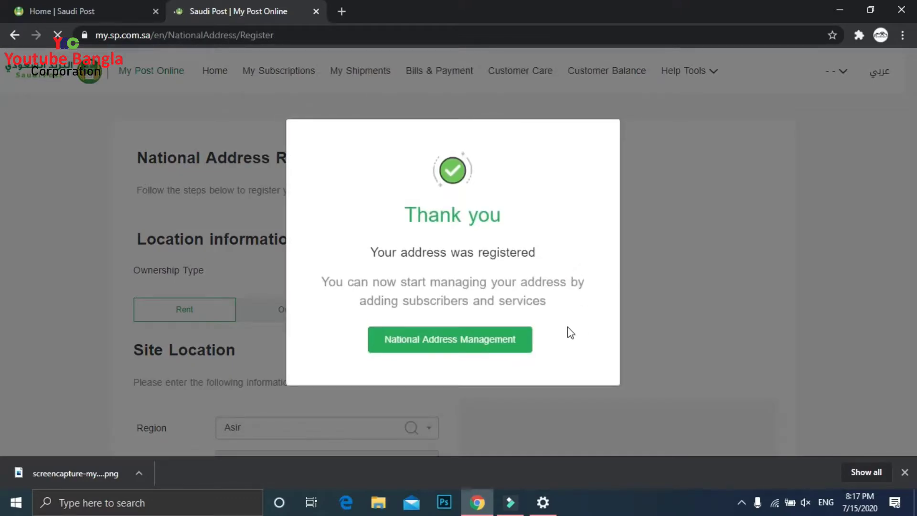
# Step: Leave the Thank you confirmation and go to National Address Management
pyautogui.click(495, 354)
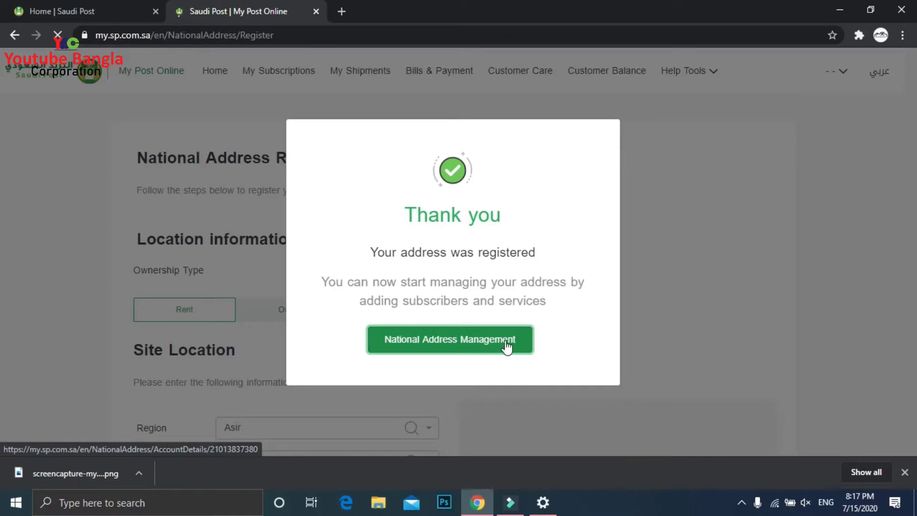